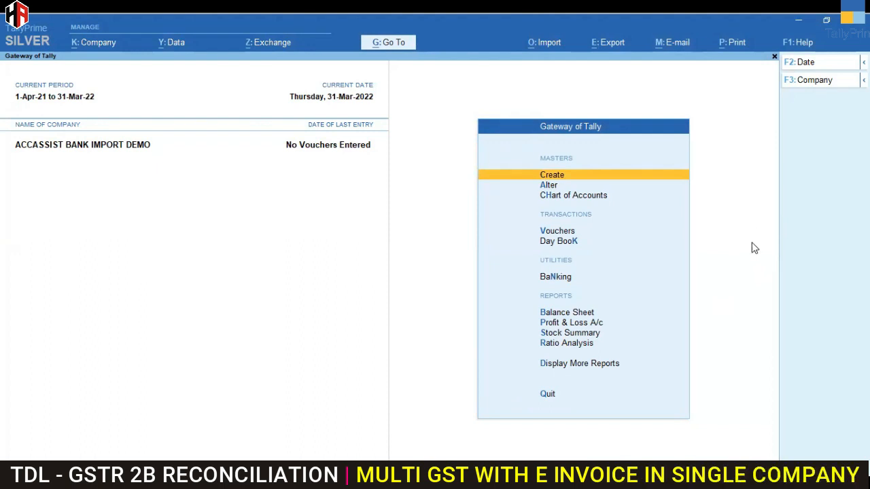
key("Escape")
key("n")
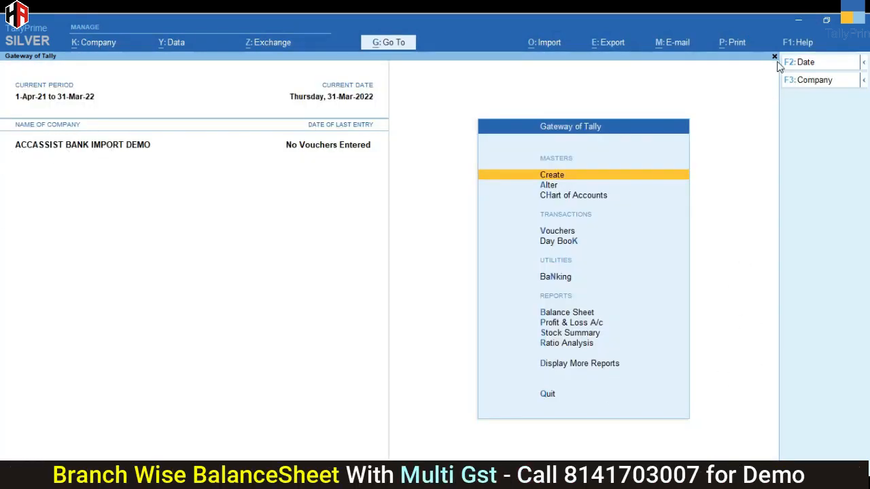
Step: Switch to the STATE BANK OF INDIA workbook in Excel and widen the Ref No./Cheque No. and Txn Date columns
left_click(799, 27)
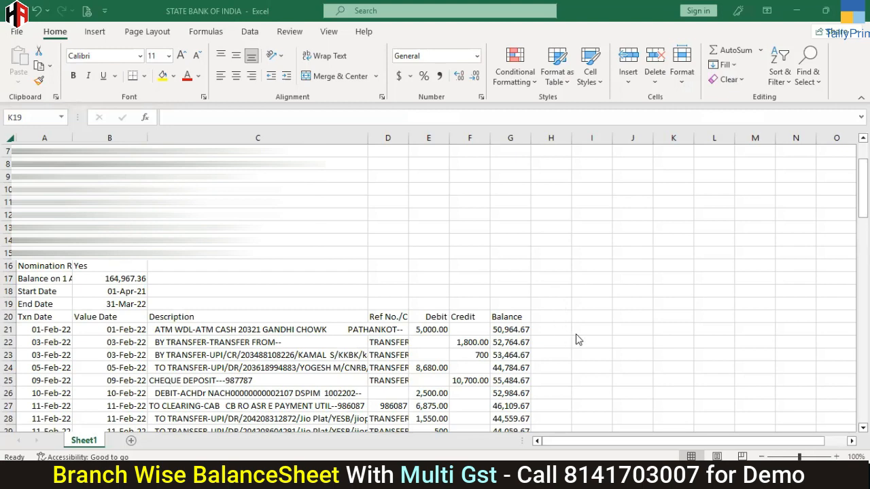
scroll(428, 285, "up", 2)
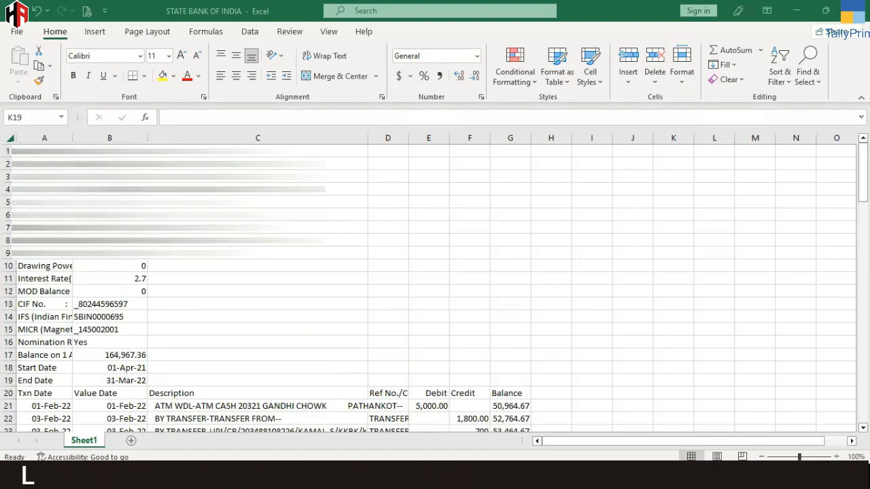
scroll(236, 310, "down", 3)
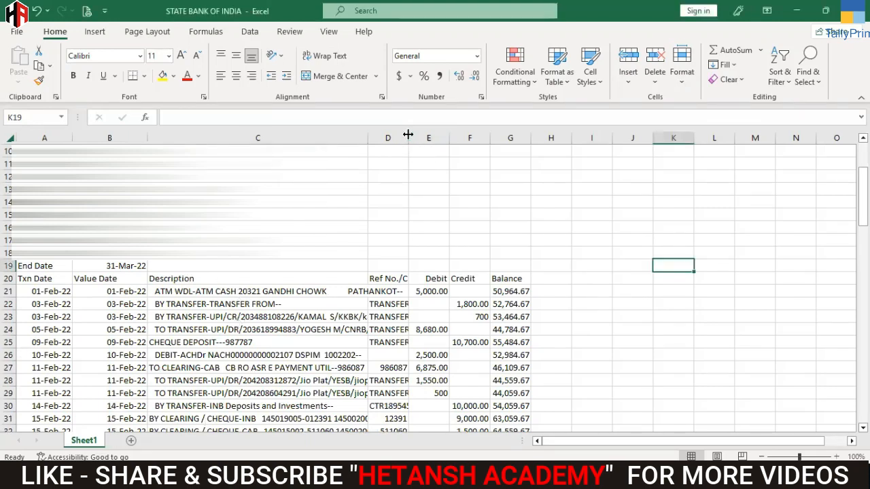
left_click_drag(408, 139, 631, 181)
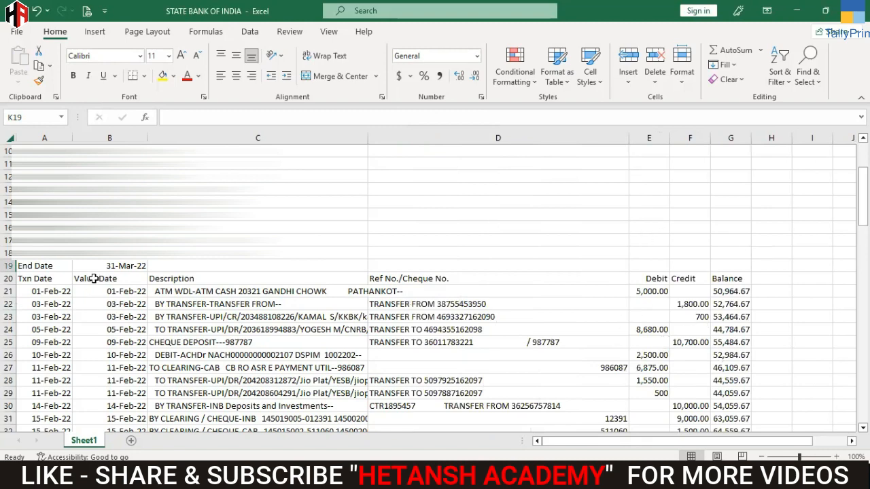
scroll(94, 278, "up", 2)
left_click_drag(66, 138, 97, 139)
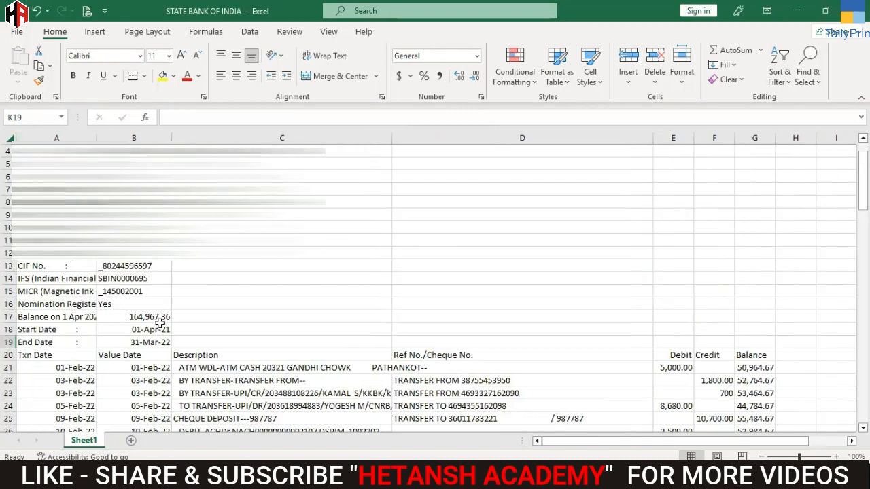
scroll(200, 382, "down", 4)
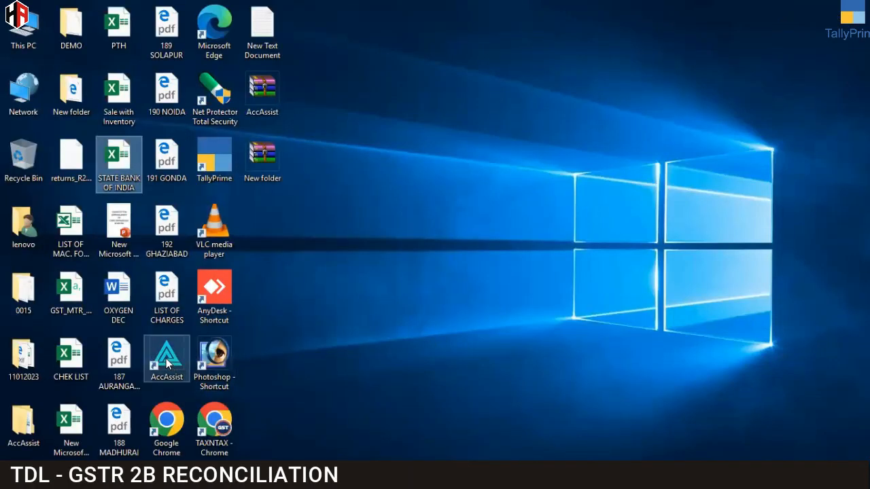
Step: Switch to AccAssist, select the company ACCASSIST BANK IMPORT DEMO and refresh its Tally connection
left_click(167, 360)
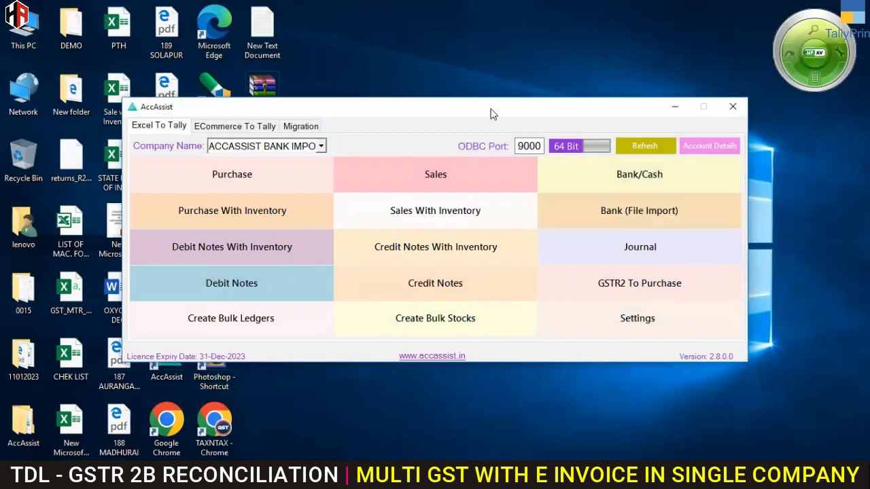
left_click_drag(493, 114, 485, 125)
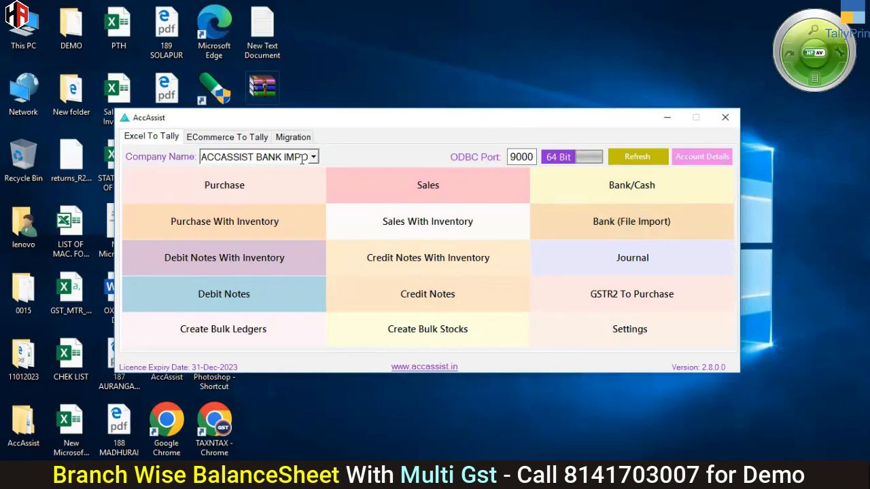
left_click(313, 157)
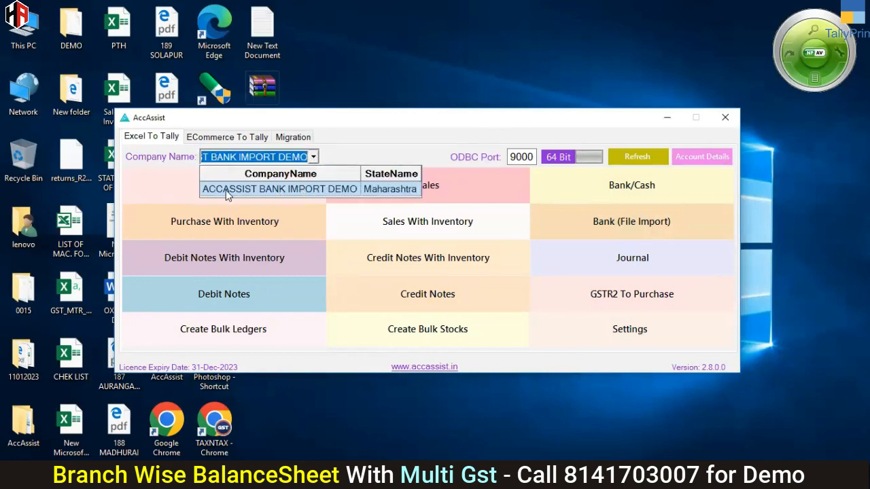
left_click(294, 189)
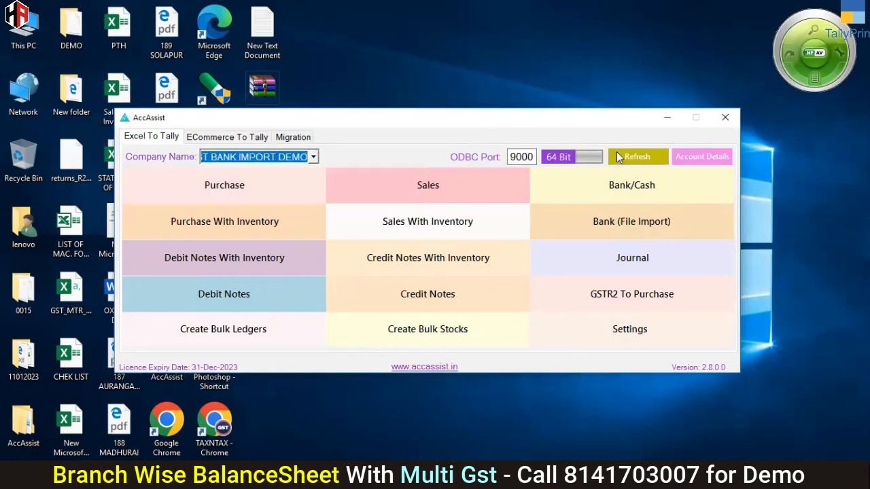
left_click(640, 156)
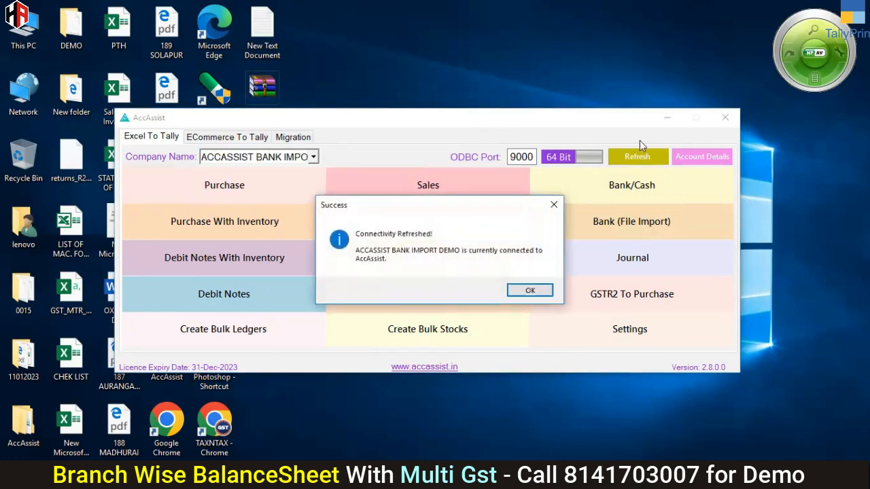
left_click(528, 291)
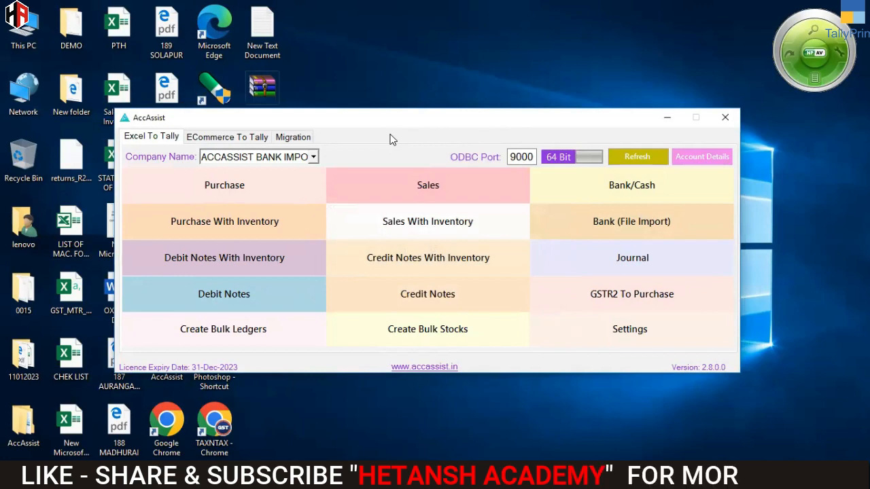
Step: Start a Bank (File Import) upload and choose the STATE BANK OF INDIA workbook on the Desktop as the statement file
left_click(643, 225)
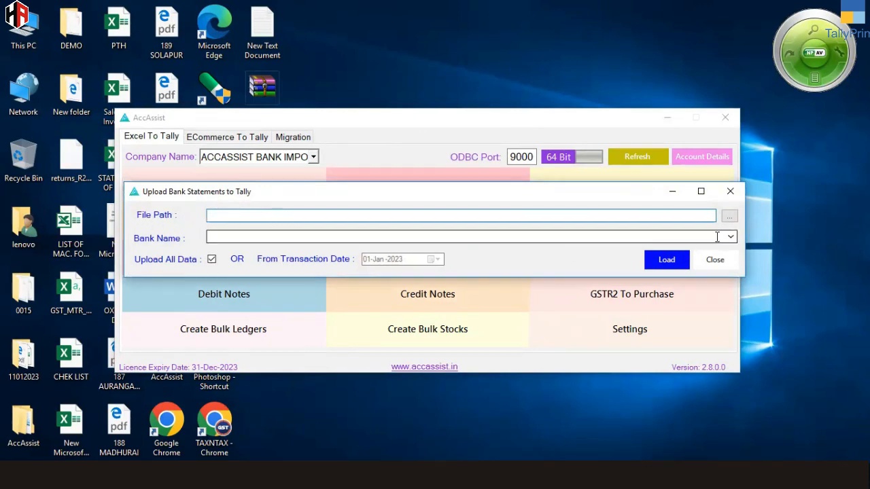
left_click(729, 218)
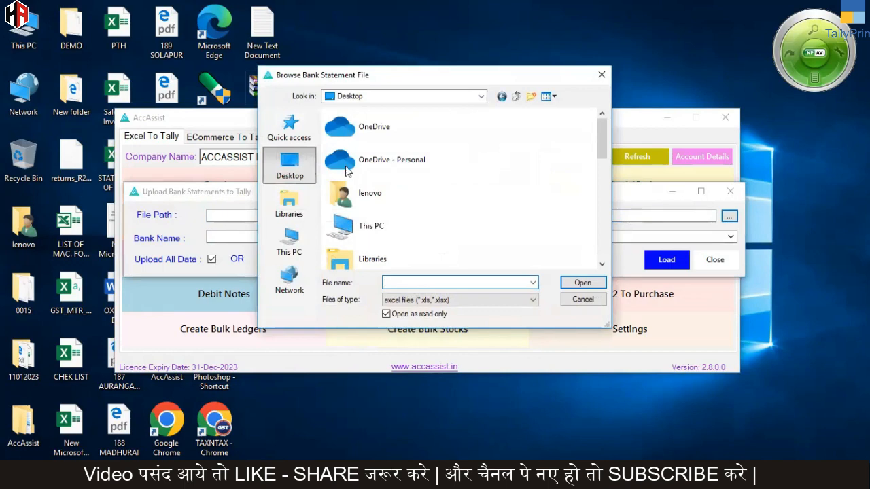
left_click_drag(598, 127, 594, 232)
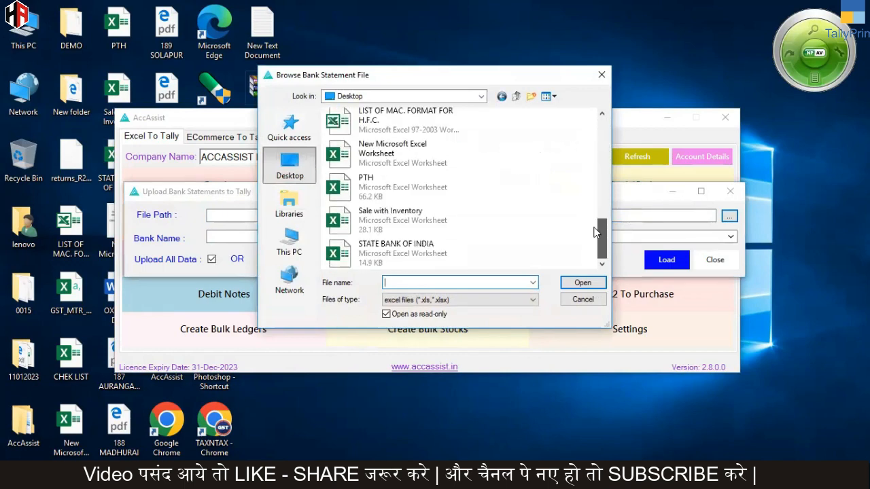
left_click(386, 256)
left_click(579, 281)
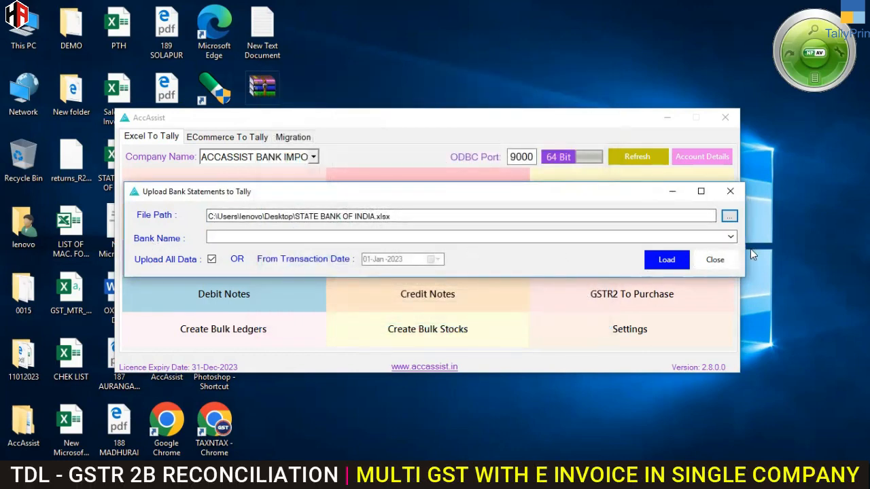
Step: Set the bank name to State Bank Of India and leave Upload All Data enabled
left_click(730, 237)
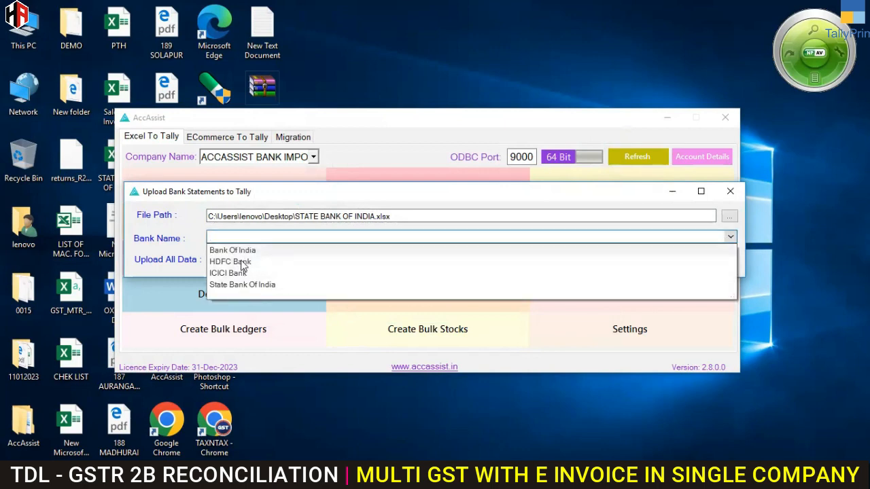
left_click(265, 287)
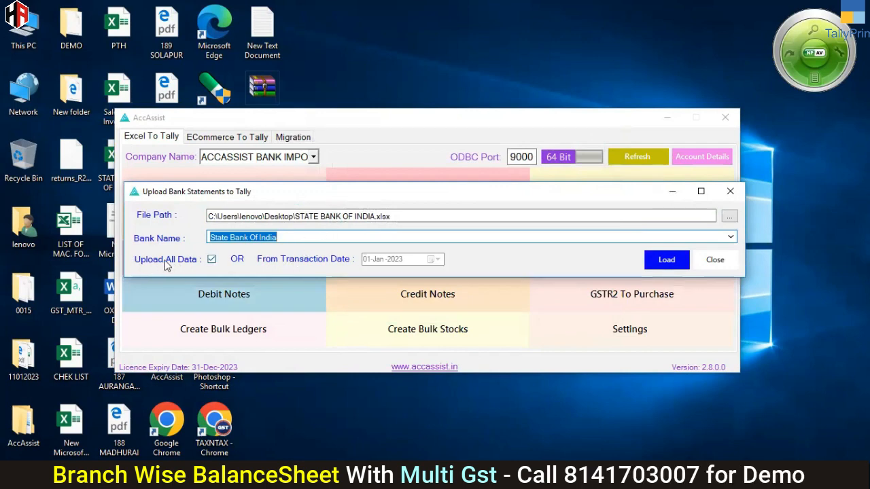
left_click(214, 262)
left_click(212, 259)
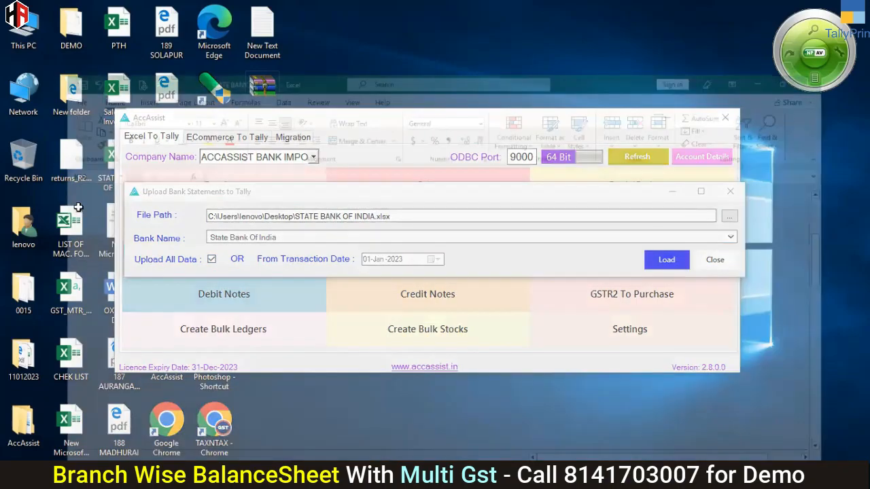
Step: Review the statement's transactions in Excel down to the last row and return to the bank statement upload window
scroll(60, 362, "down", 20)
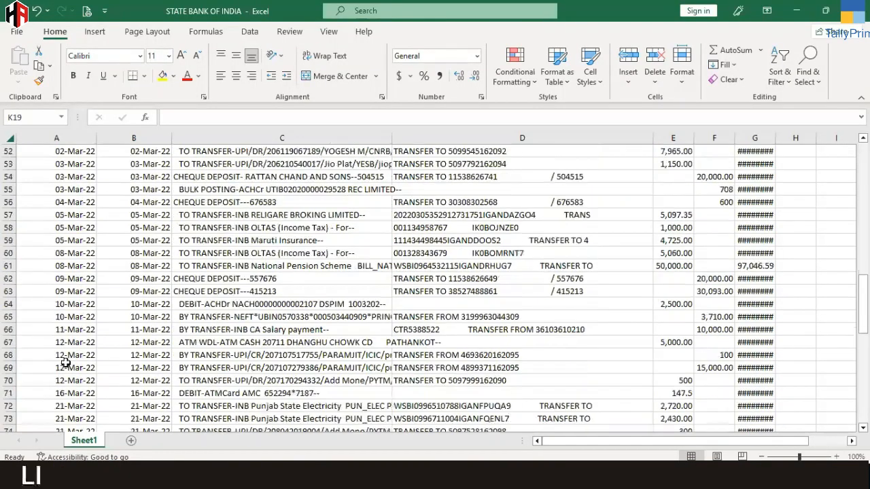
scroll(60, 361, "down", 2)
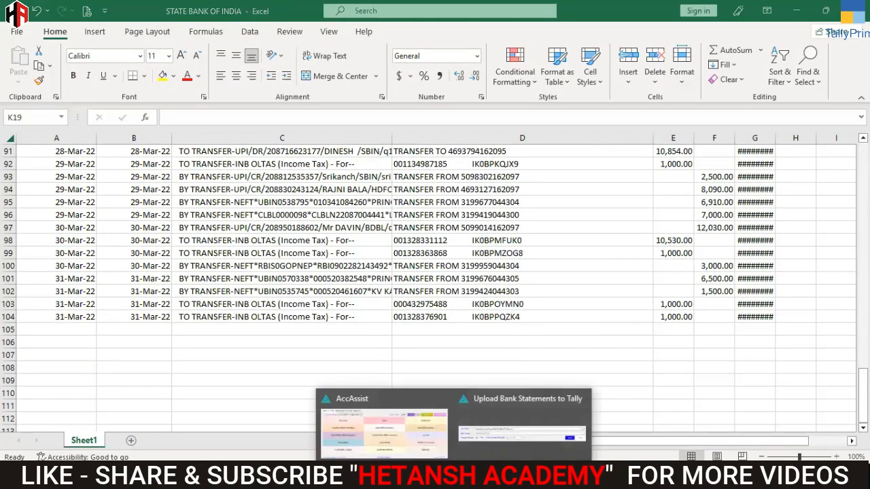
left_click(489, 438)
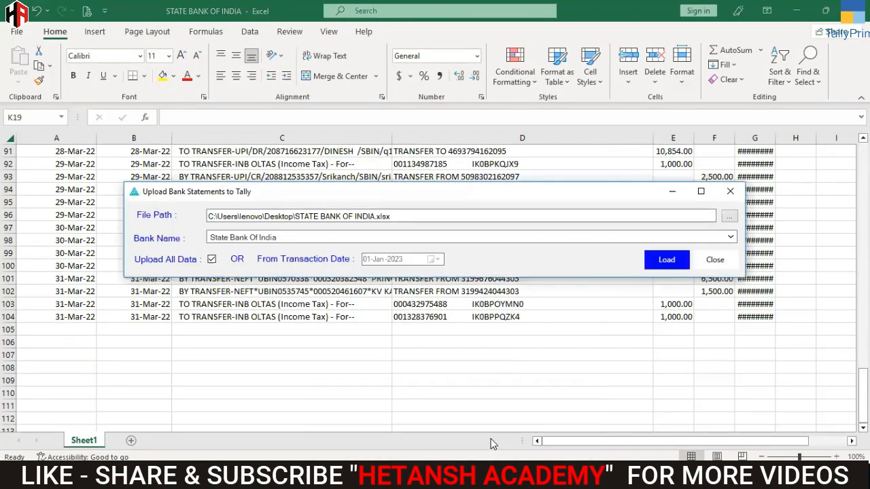
Step: Disable Upload All Data and mark the workbook rows dated 04-Mar-22 to 09-Mar-22 as an example range
left_click(212, 259)
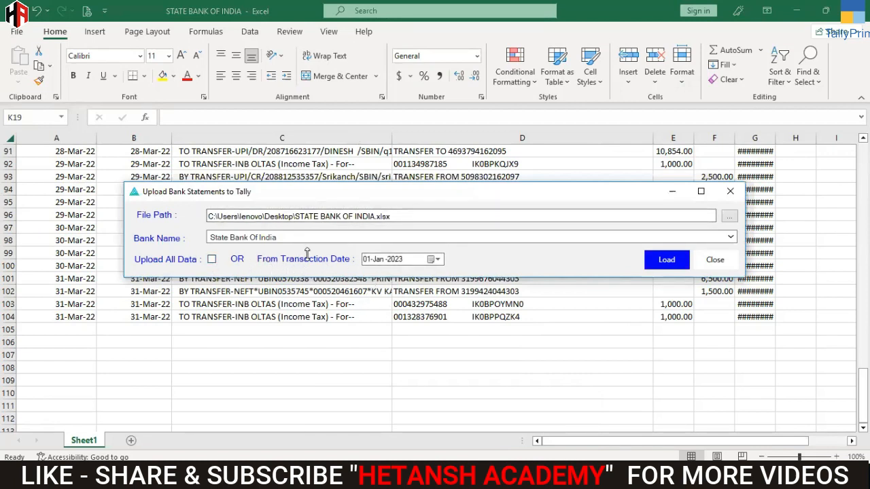
scroll(87, 256, "up", 13)
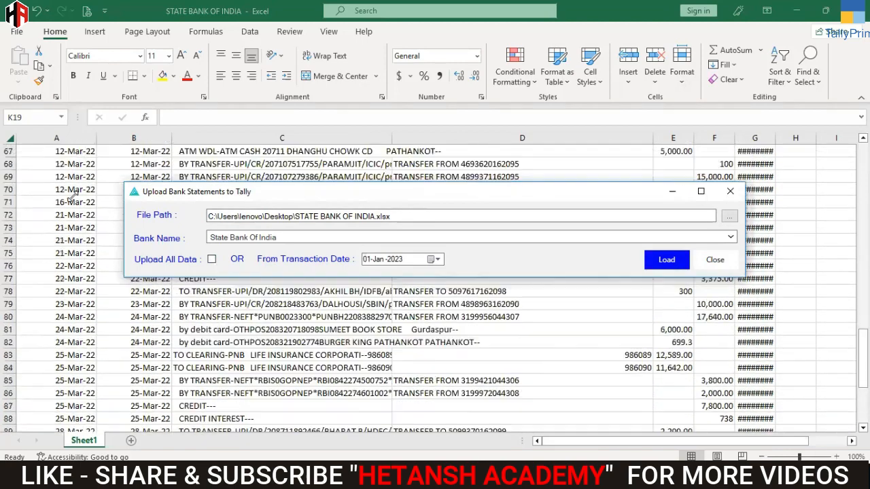
scroll(65, 196, "up", 3)
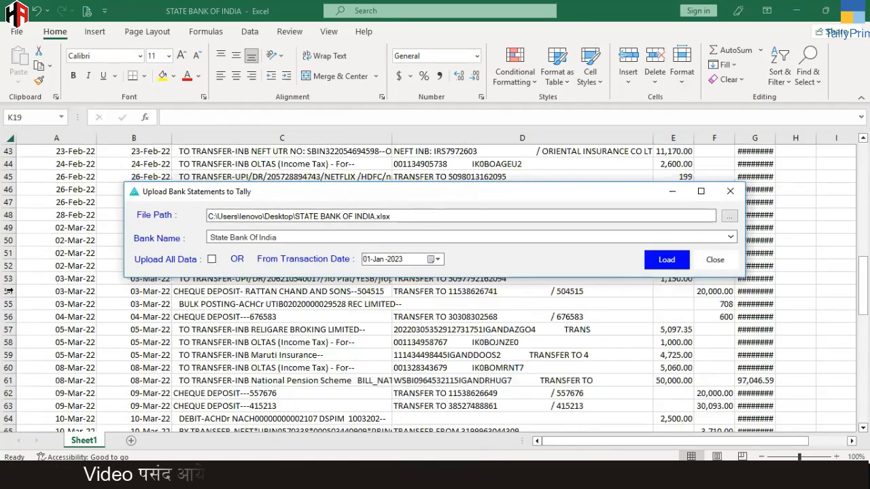
left_click(9, 304)
left_click_drag(10, 292, 21, 343)
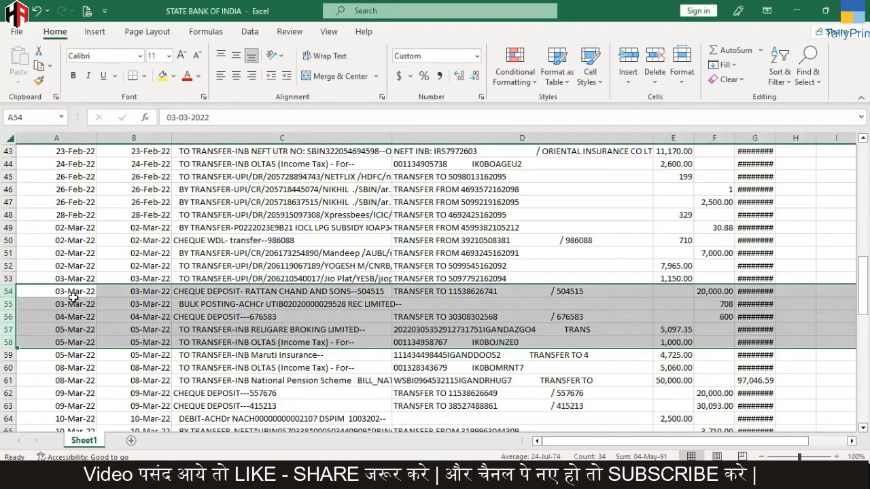
left_click(11, 317)
left_click_drag(8, 354, 7, 406)
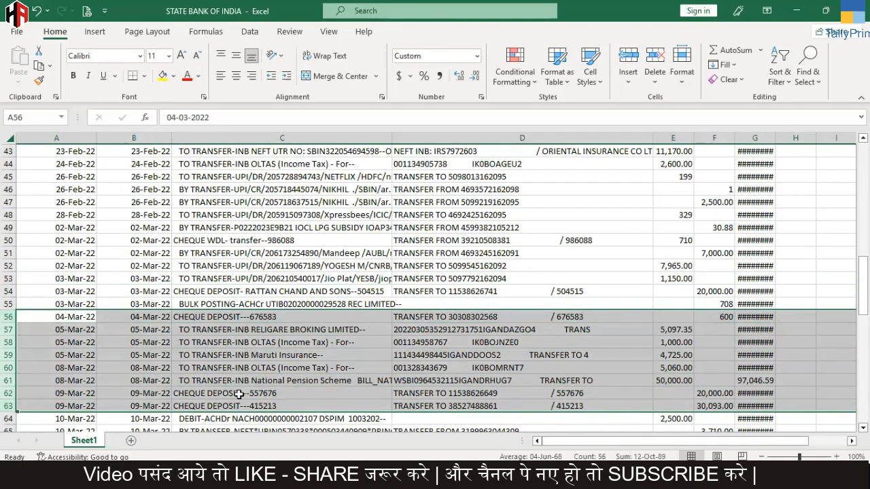
left_click(516, 415)
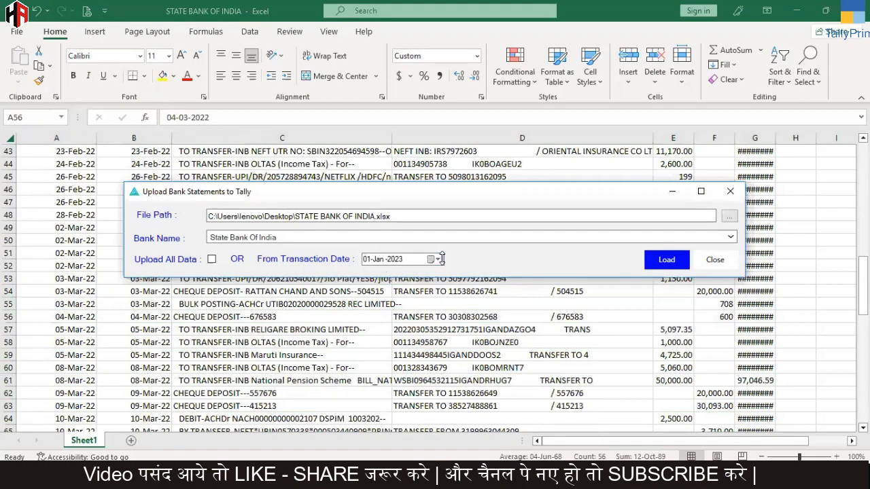
Step: Set the upload's From Transaction Date to 06-Dec-2022
left_click(439, 259)
left_click(368, 277)
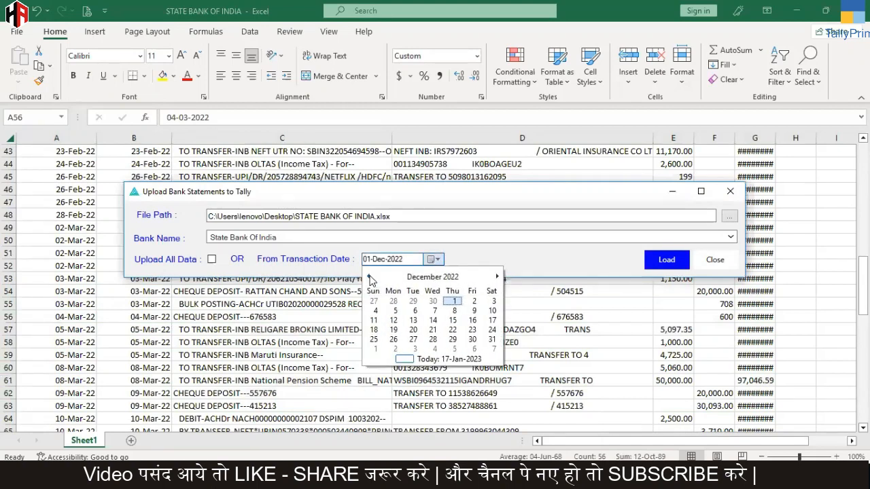
left_click(415, 312)
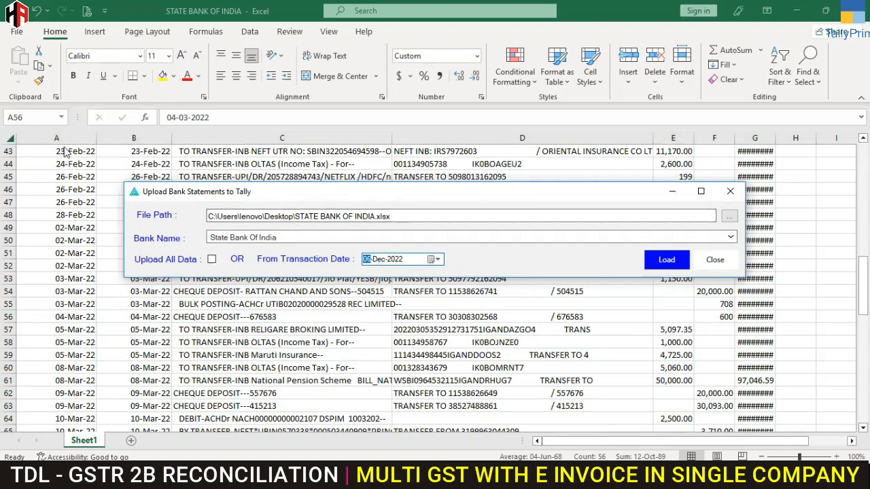
Step: Change the From Transaction Date to 17-Jan-2023 and enable Upload All Data again
left_click(437, 259)
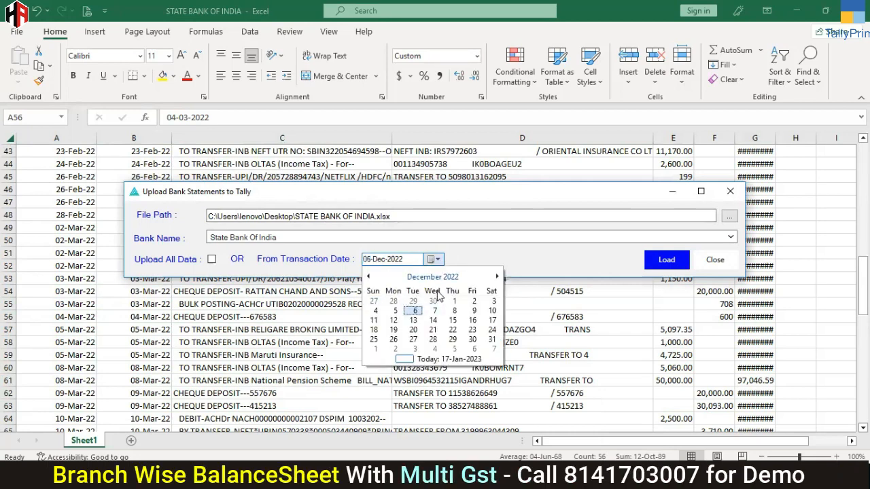
left_click(497, 278)
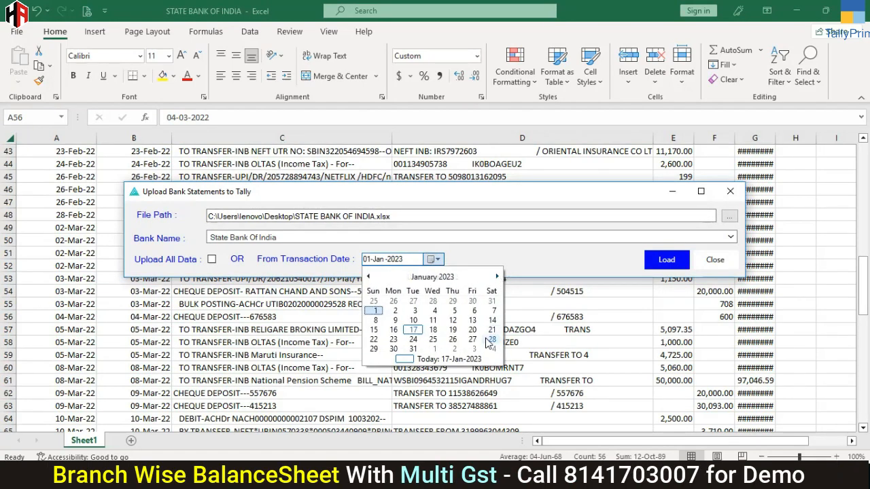
left_click(414, 330)
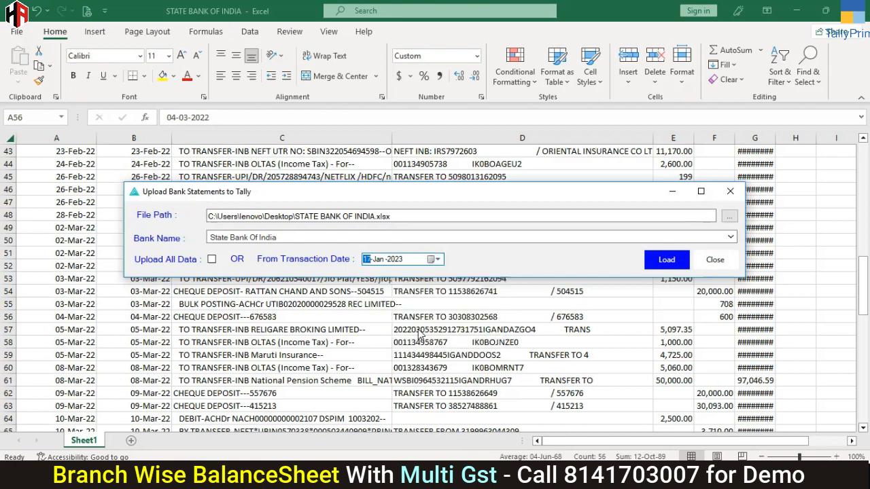
left_click(211, 260)
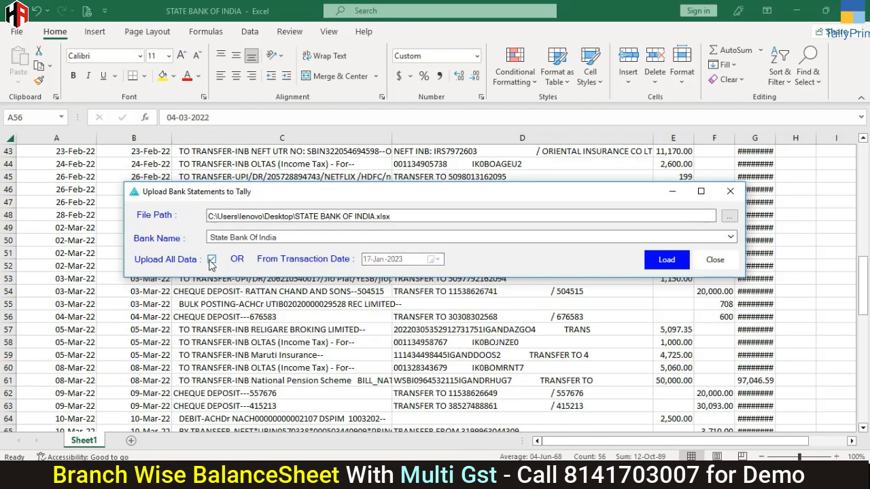
Step: Load all data from the bank statement, closing the open STATE BANK OF INDIA workbook without saving its changes
left_click(663, 258)
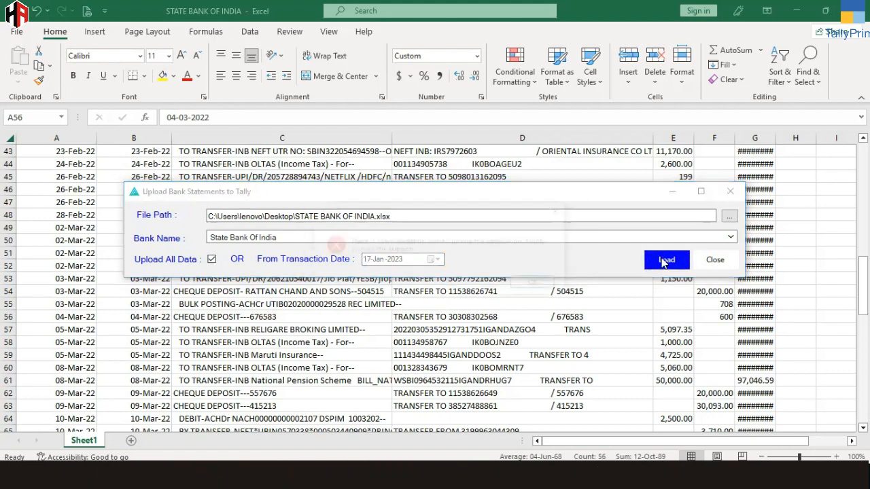
left_click(536, 285)
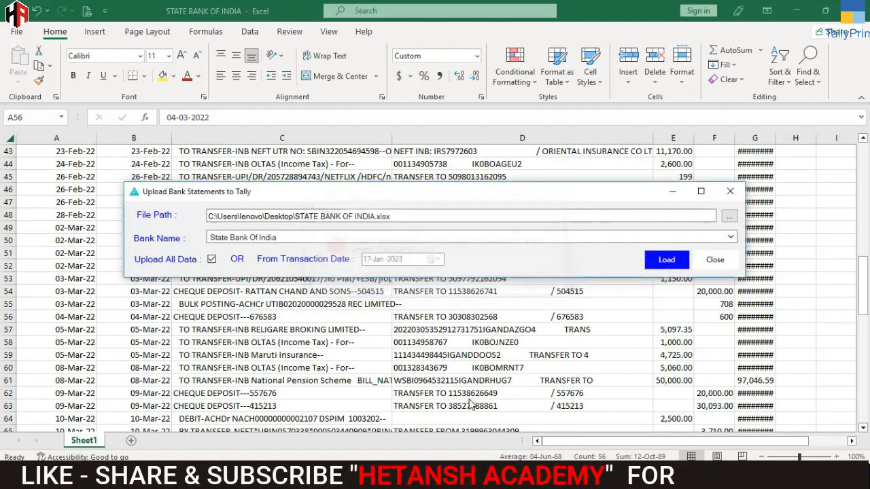
key("alt+Tab")
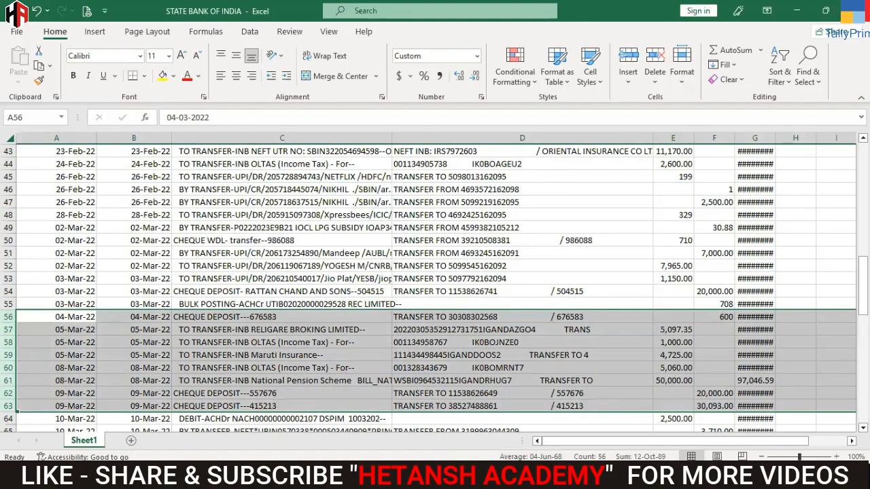
left_click(855, 11)
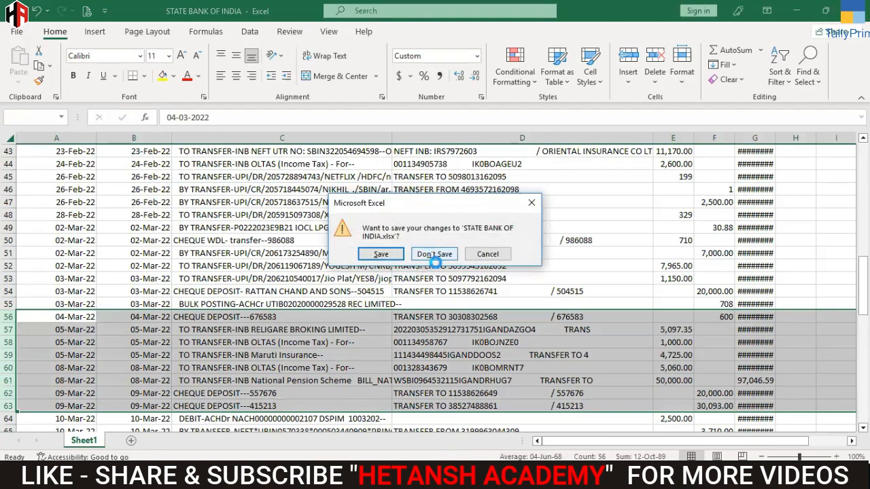
left_click(434, 254)
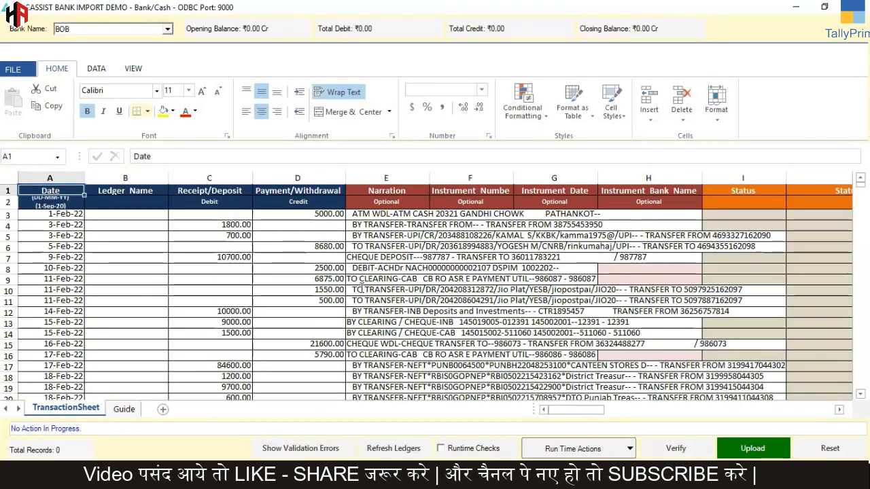
Step: Widen the Narration column of the transaction sheet and check the narrations in rows 3 and 4
left_click_drag(428, 179, 752, 201)
left_click(437, 216)
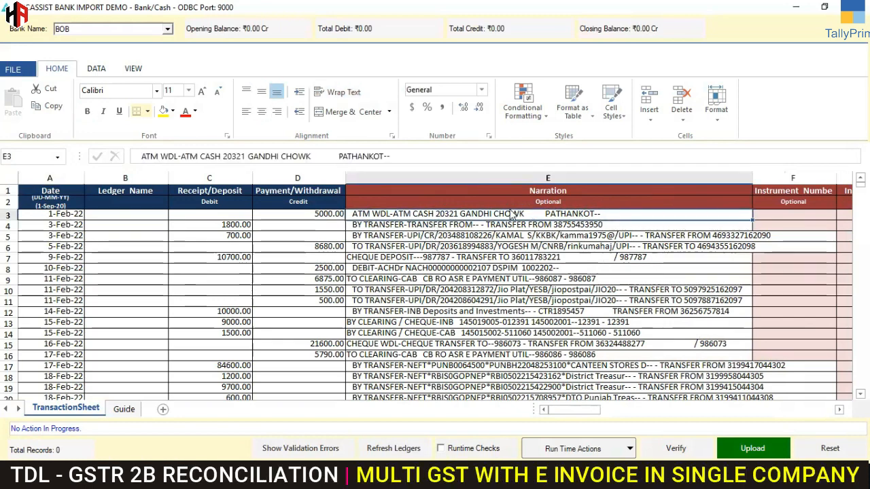
left_click(461, 227)
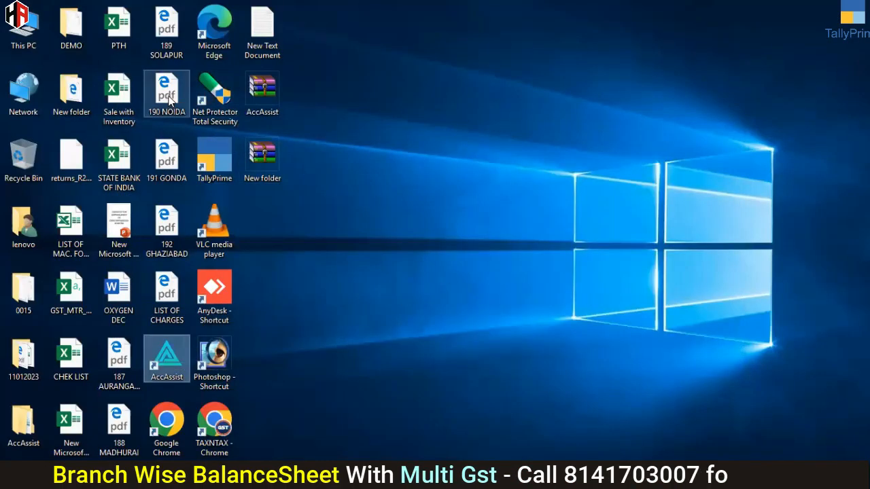
Step: Reopen the STATE BANK OF INDIA workbook in Excel and widen the Description and Ref No./Cheque No. columns
left_click(119, 159)
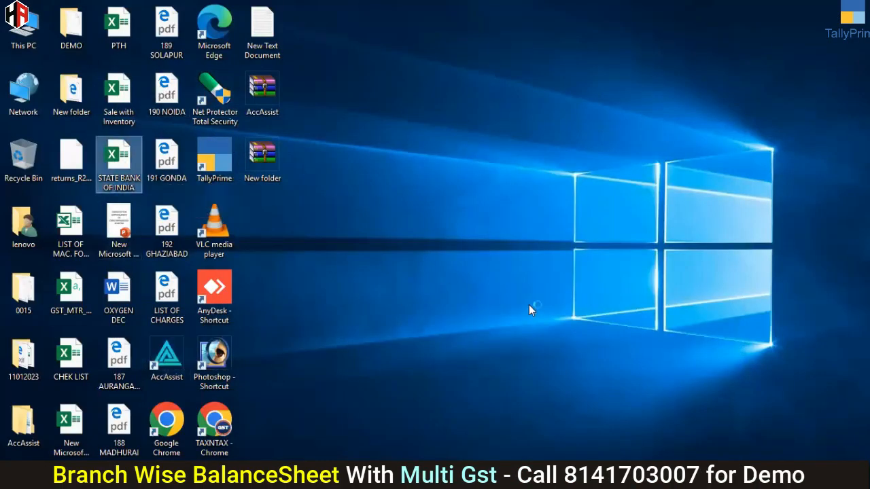
key("Return")
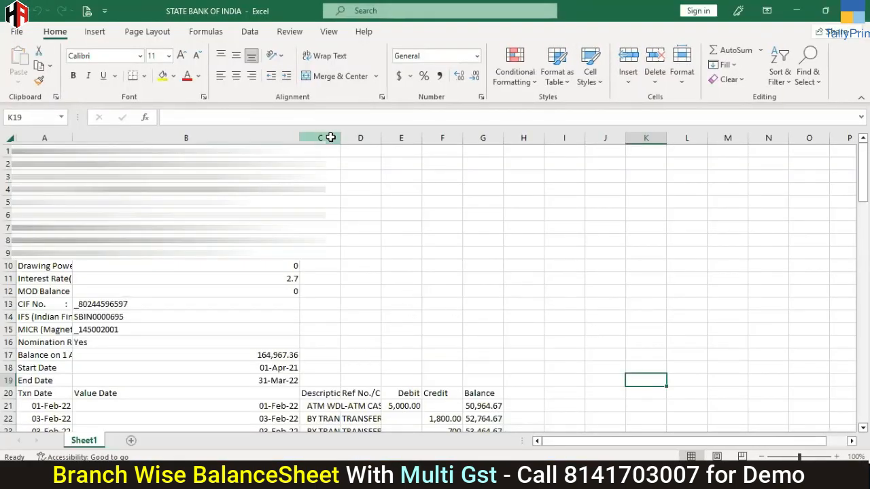
left_click_drag(330, 138, 495, 140)
scroll(620, 260, "down", 2)
scroll(620, 261, "down", 1)
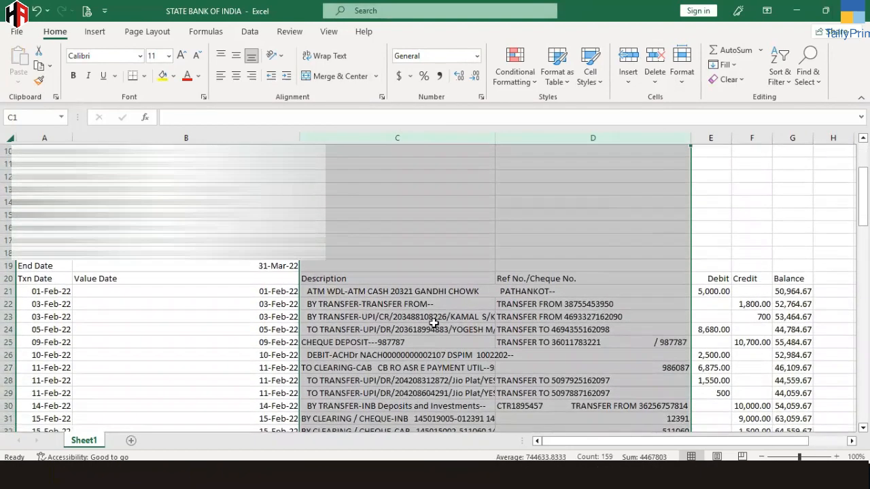
Step: Compare the Description and Ref No./Cheque No. cells in rows 21 and 22, and close the workbook without saving
left_click(452, 290)
key("Right")
left_click(443, 305)
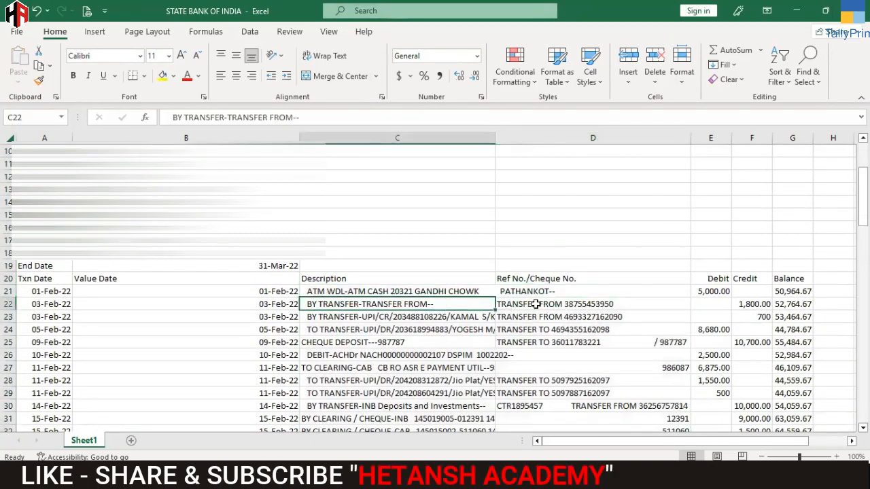
key("Right")
key("Left")
key("Right")
key("Left")
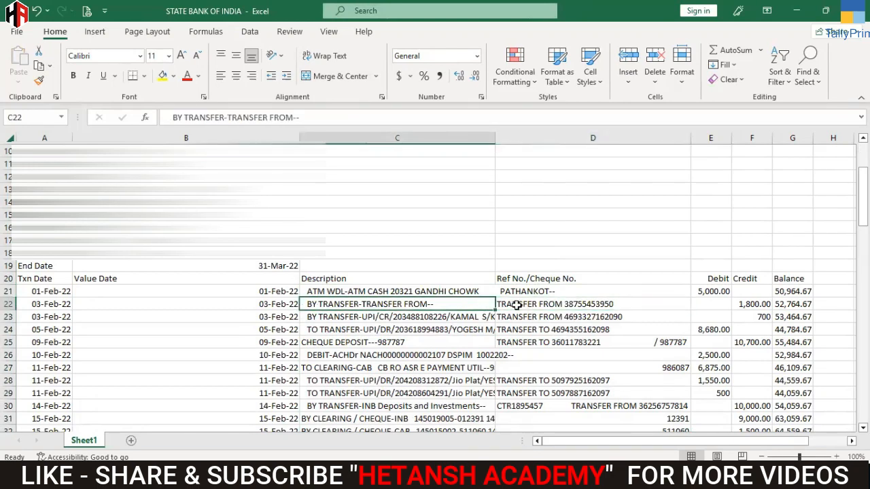
key("Right")
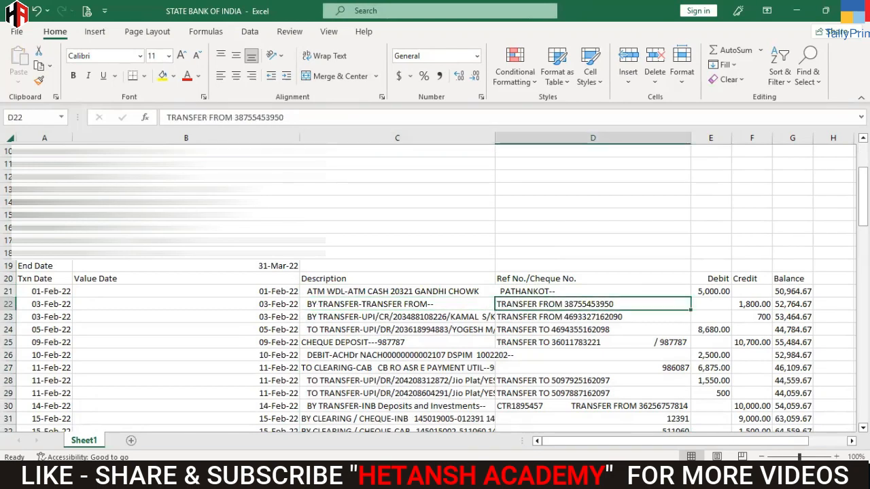
key("alt+F4")
left_click(434, 253)
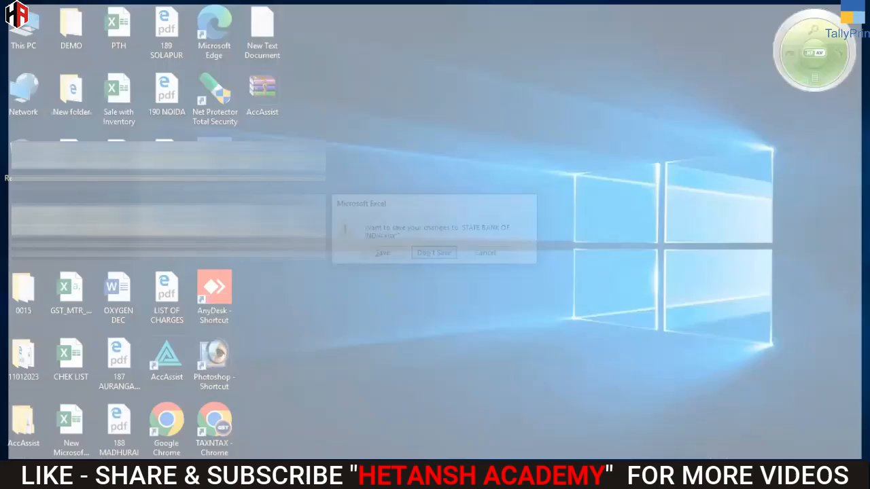
Step: Return to AccAssist's transaction sheet and examine the combined narrations in rows 5 to 9
left_click(394, 438)
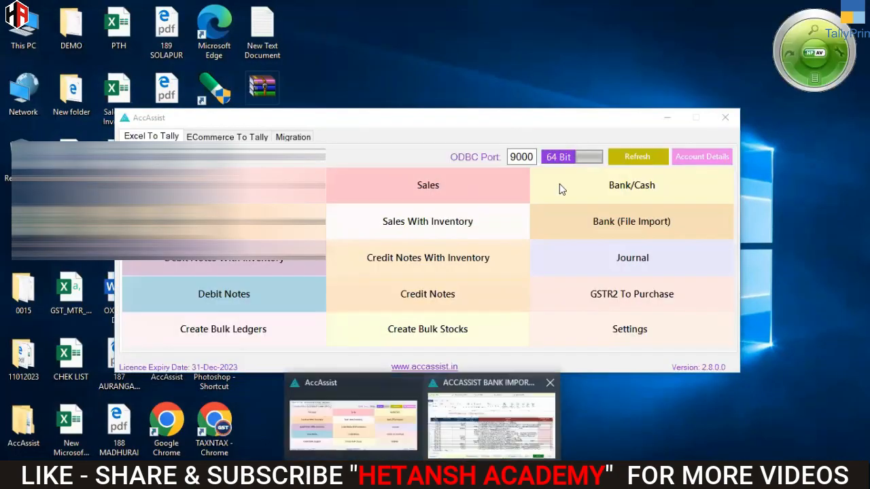
left_click(530, 234)
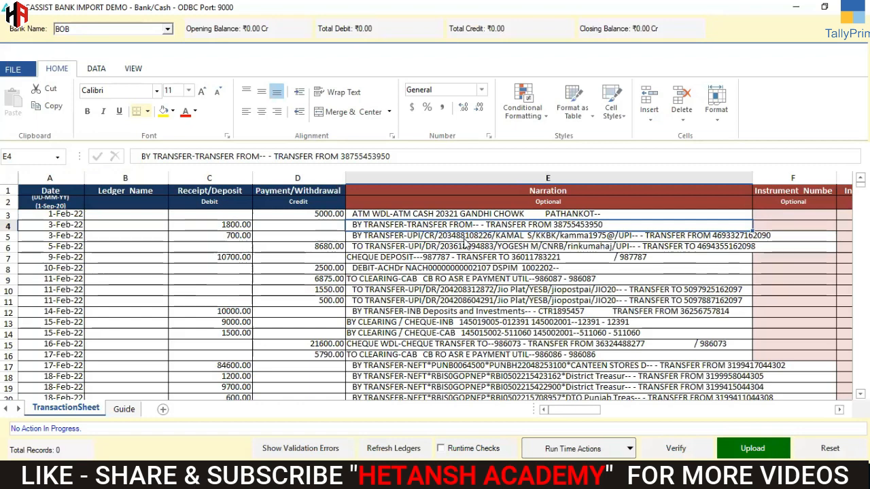
left_click(622, 236)
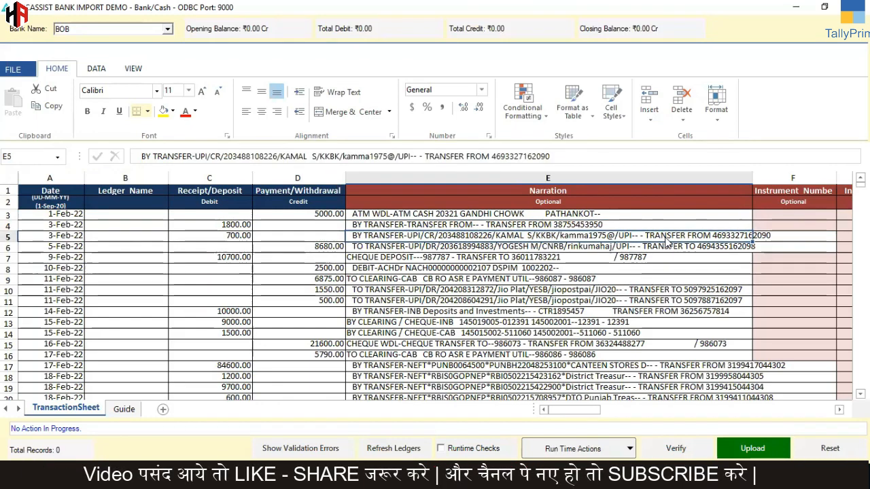
left_click(570, 248)
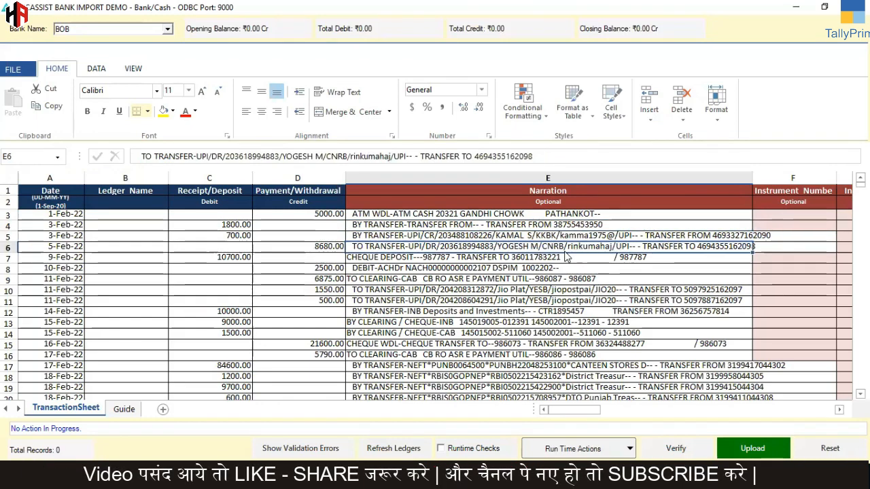
left_click(557, 261)
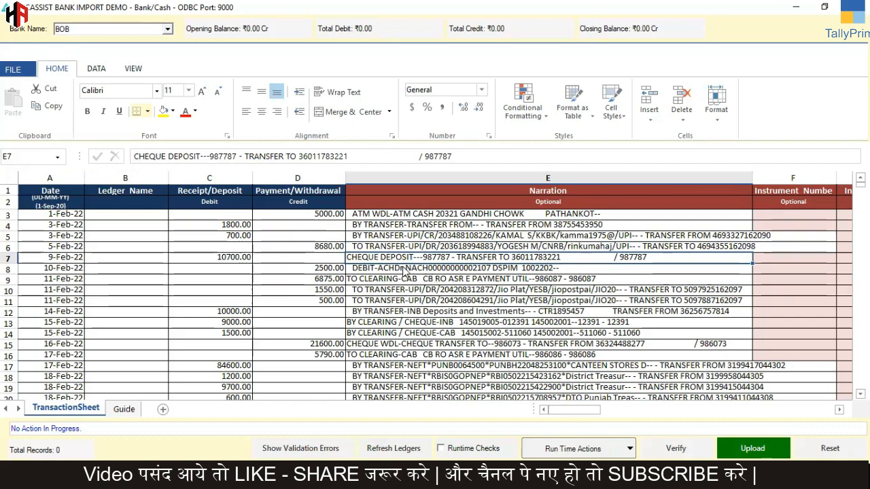
left_click(577, 284)
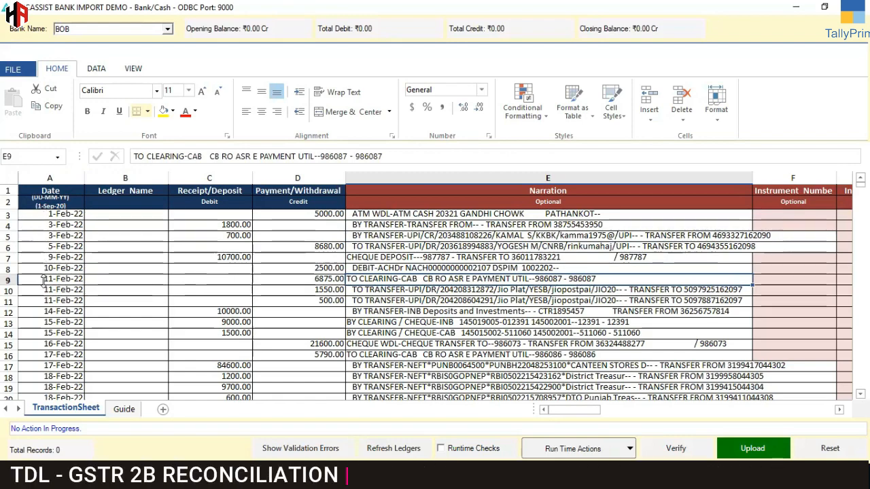
scroll(44, 252, "down", 3)
scroll(48, 289, "up", 3)
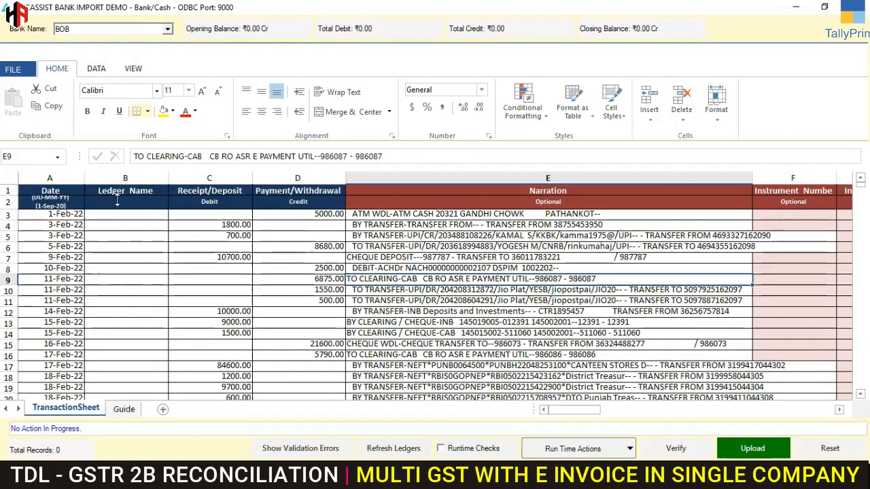
Step: Set the Bank Name for the imported transactions to STATE BANK OF INDIA
left_click(144, 215)
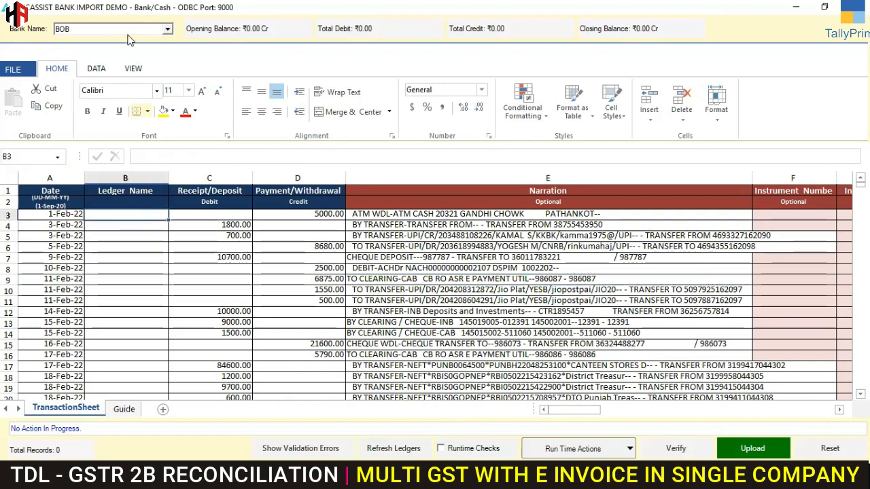
left_click(166, 29)
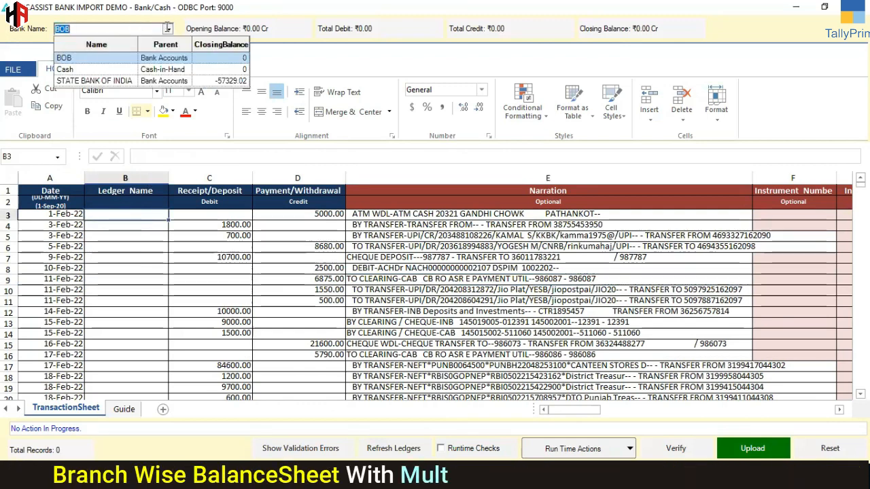
left_click(163, 81)
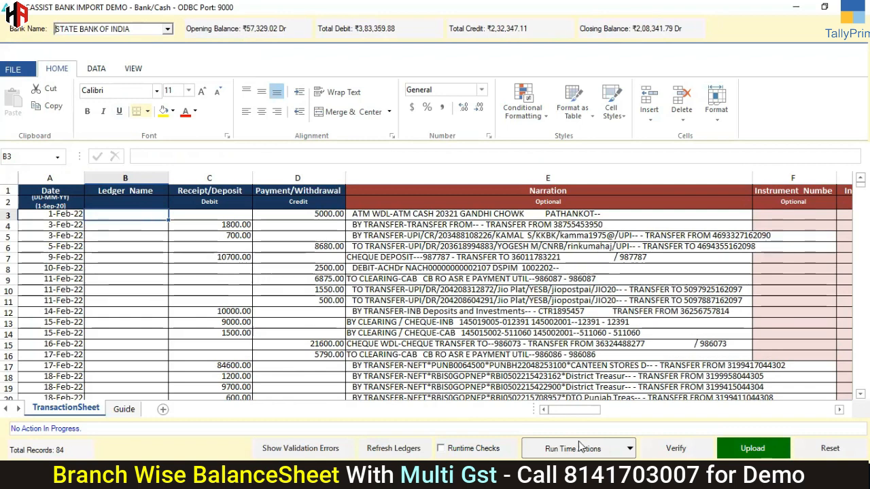
Step: Fill all blank ledger names in the transaction sheet with Suspense using Set Blank Ledger Value
left_click(602, 450)
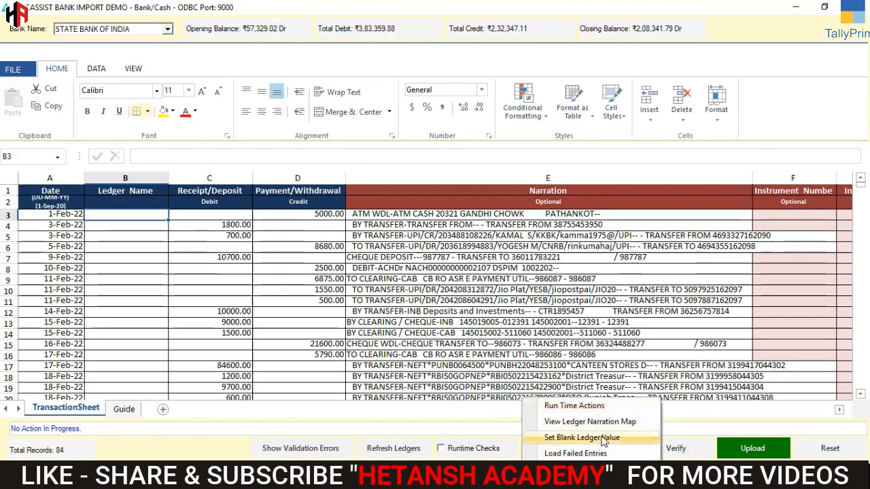
left_click(582, 438)
left_click(550, 228)
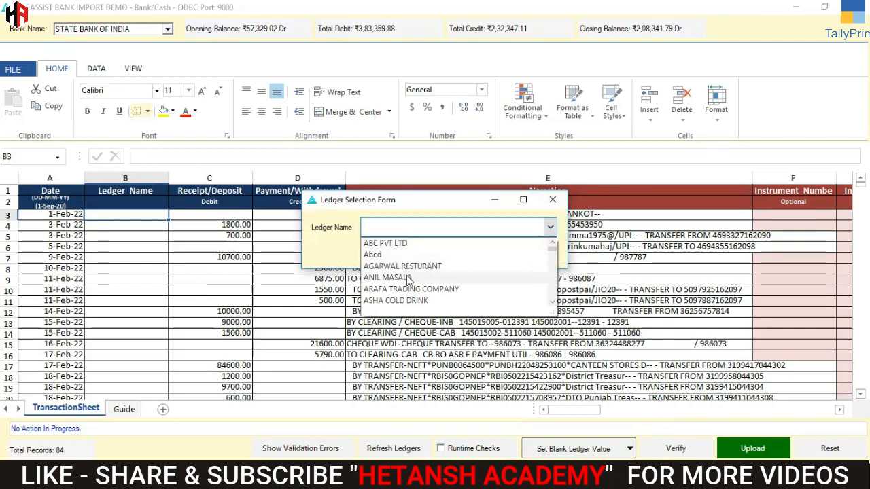
type("S")
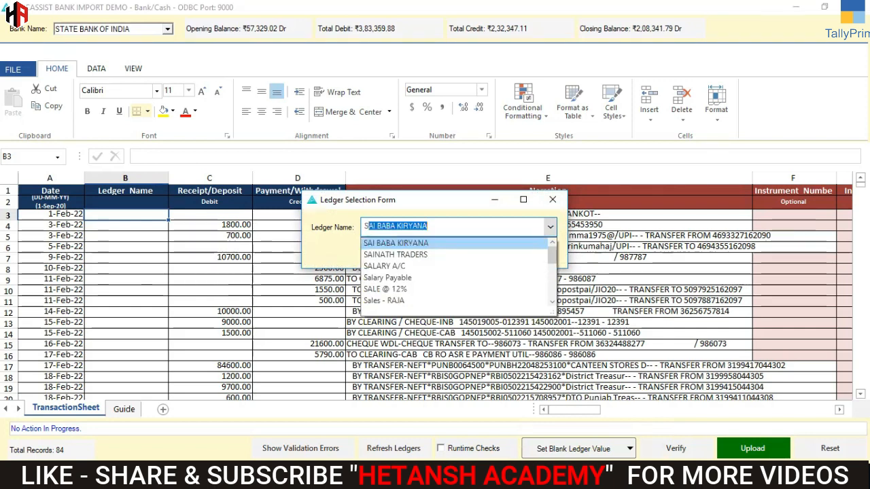
type("uspense")
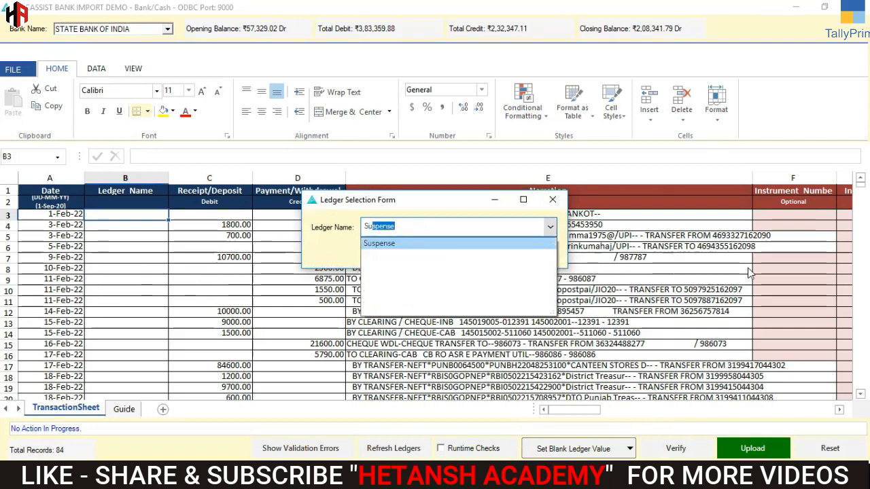
left_click(393, 243)
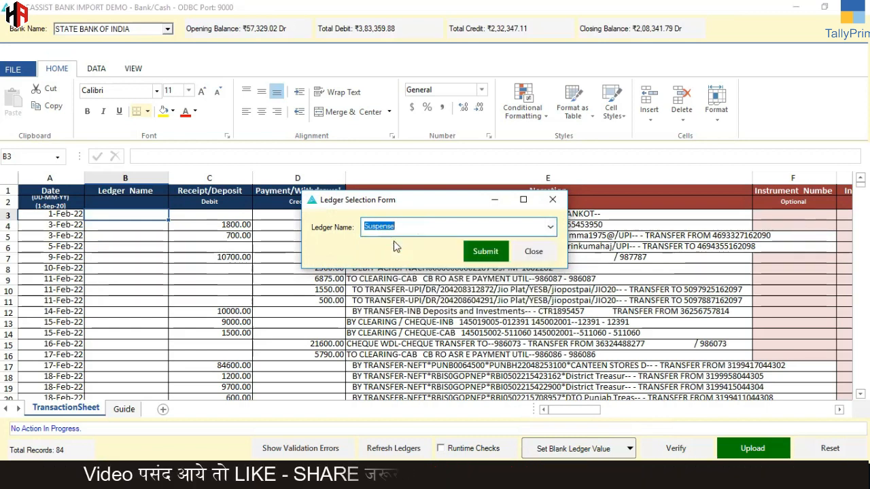
left_click(481, 251)
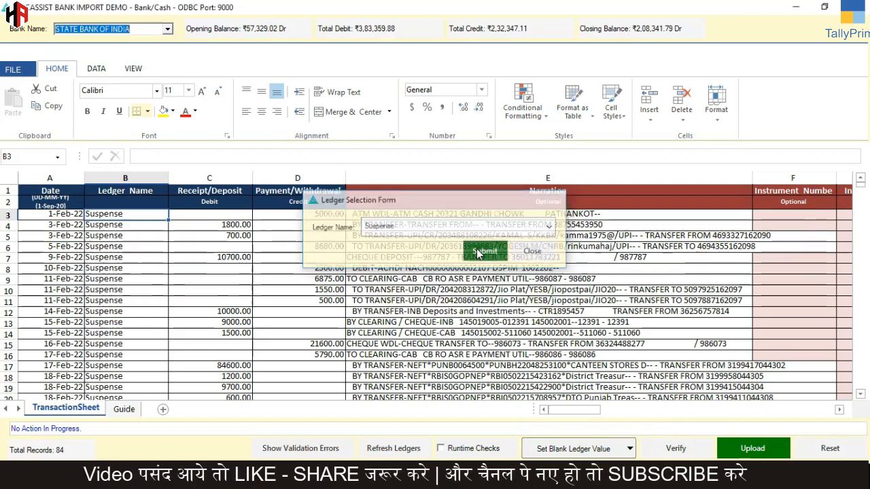
Step: View the available ledger choices for the Ledger Name in row 5, leaving the entry as it is
left_click(143, 235)
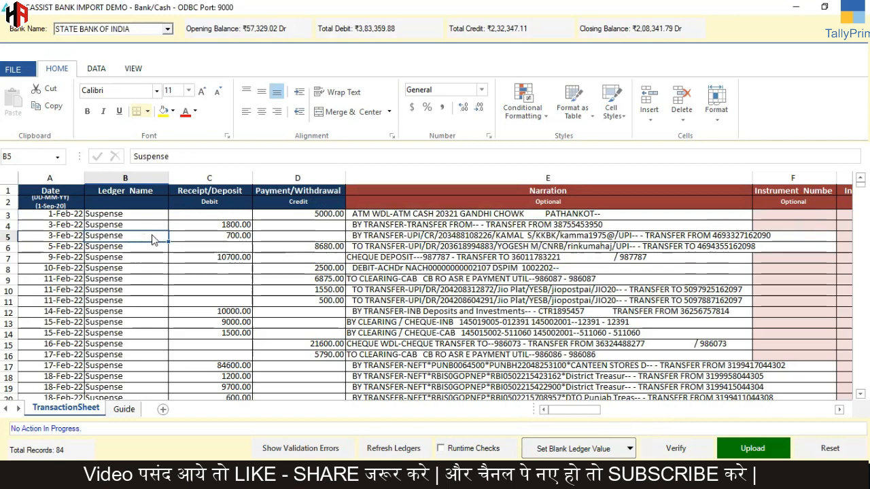
double_click(153, 238)
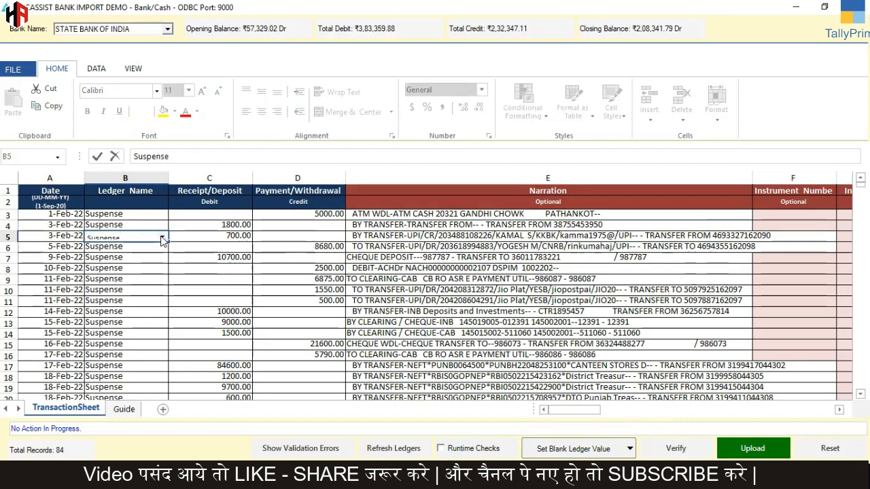
left_click(162, 239)
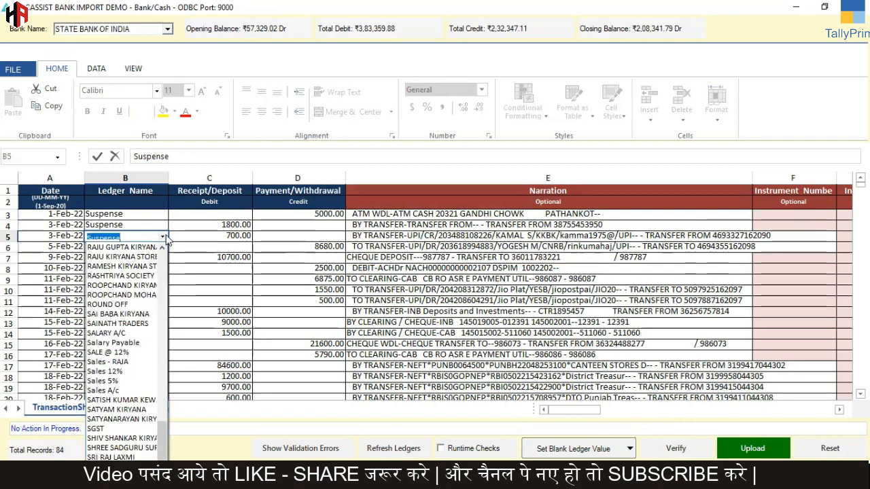
left_click(163, 216)
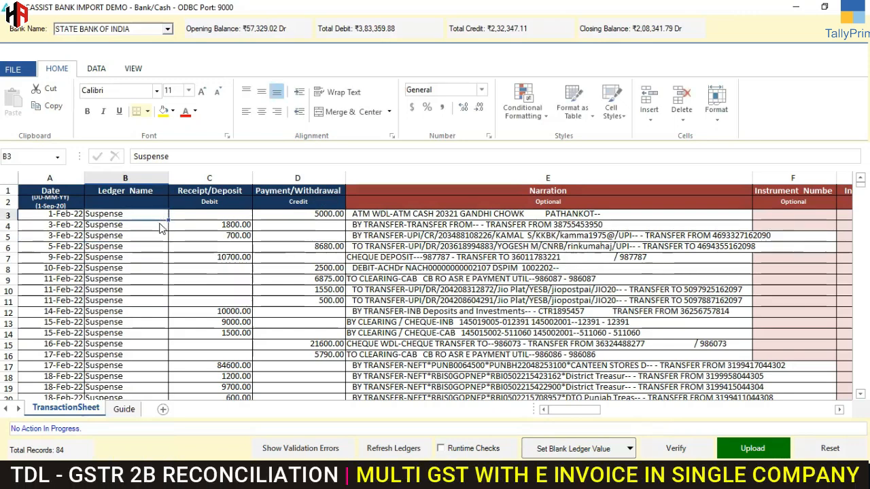
Step: Set the Ledger Name of the 3-Feb-22 deposit in row 4 to SAI BABA KIRYANA
left_click(162, 231)
double_click(161, 230)
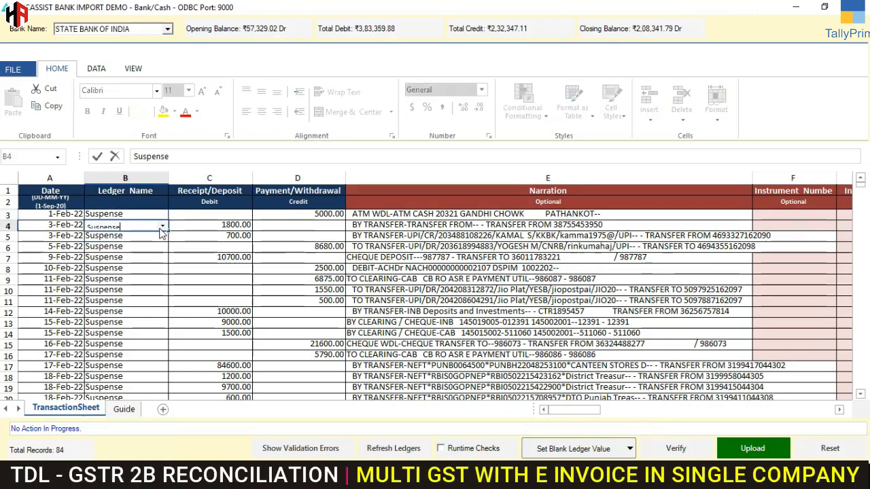
left_click(163, 226)
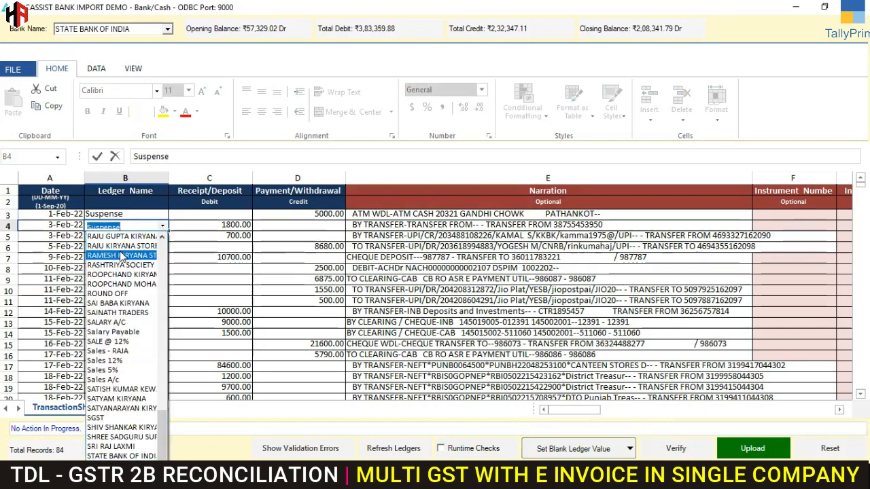
left_click(135, 302)
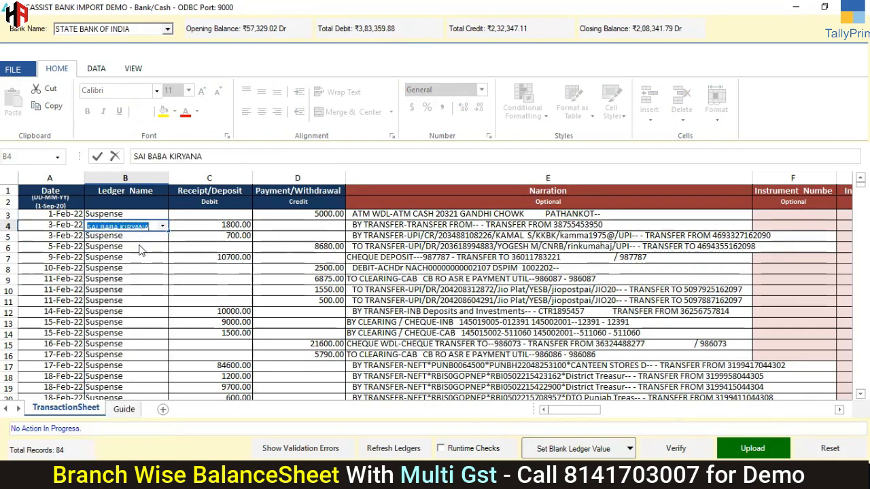
Step: Set the Ledger Name of the 5-Feb-22 withdrawal in row 6 to SAINATH TRADERS
key("Down")
key("Down")
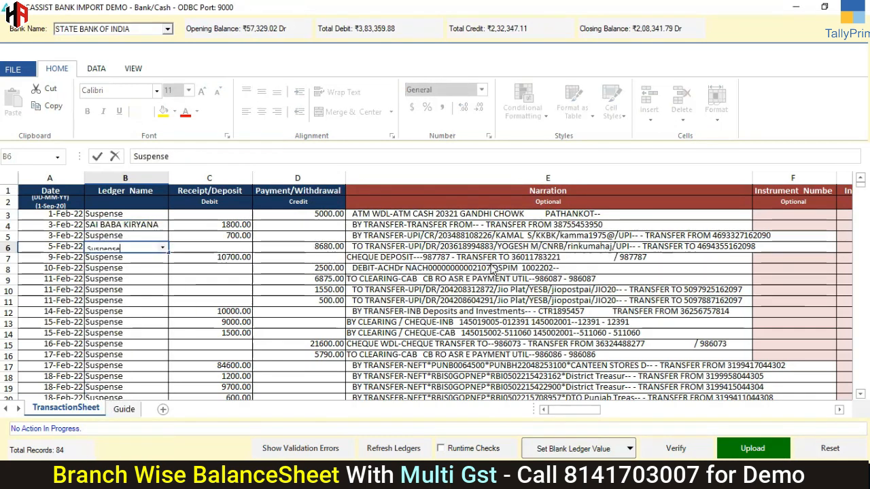
left_click(163, 249)
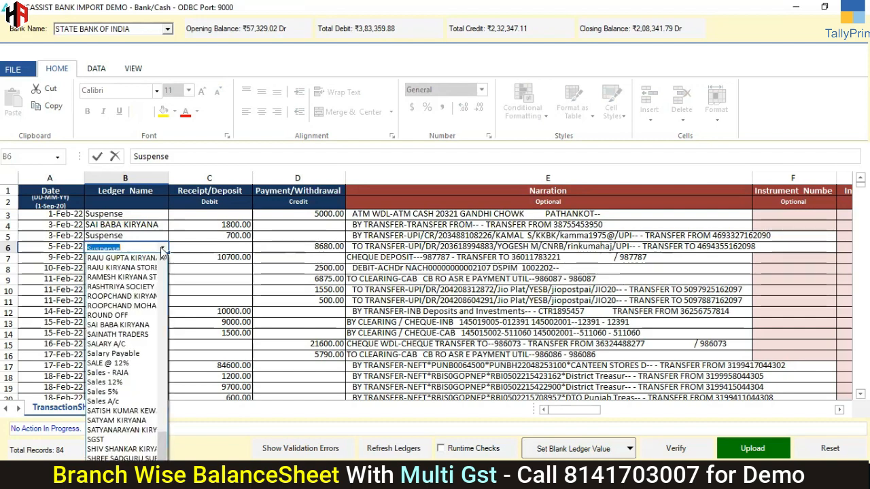
left_click(127, 333)
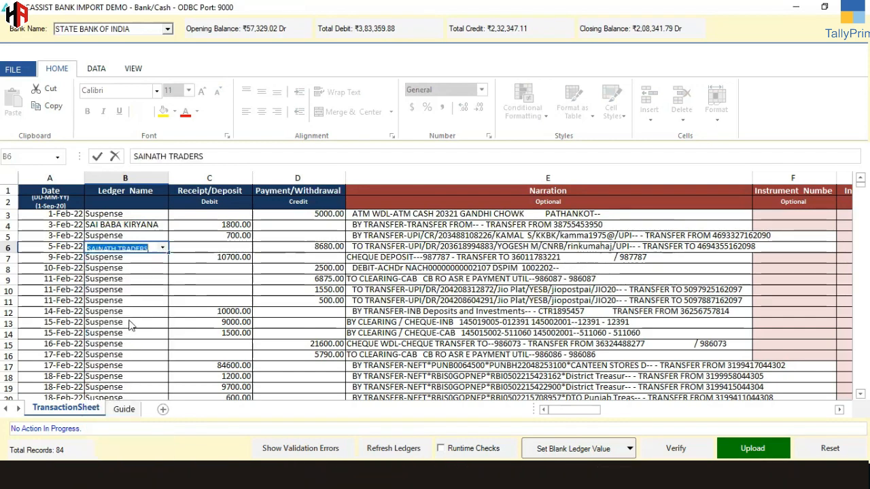
Step: Set the Ledger Name of the 11-Feb-22 withdrawal in row 9 to ANIL MASALA
left_click(131, 280)
left_click(163, 280)
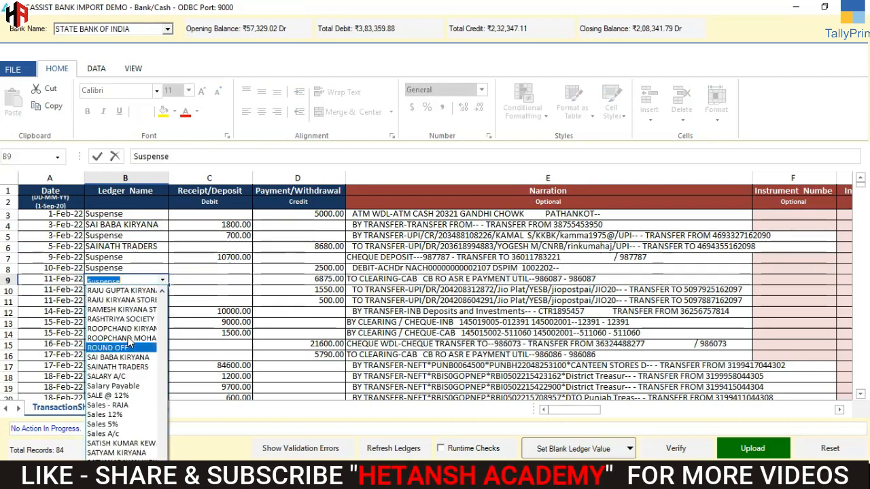
scroll(128, 341, "up", 15)
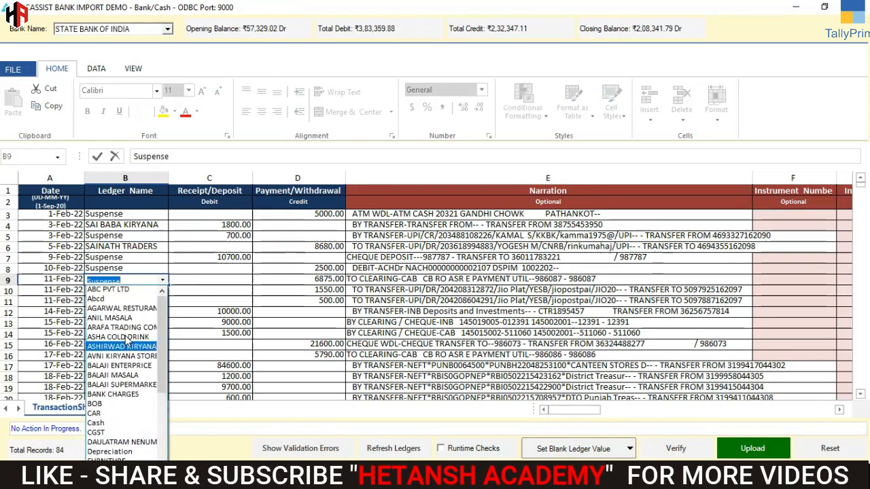
left_click(119, 319)
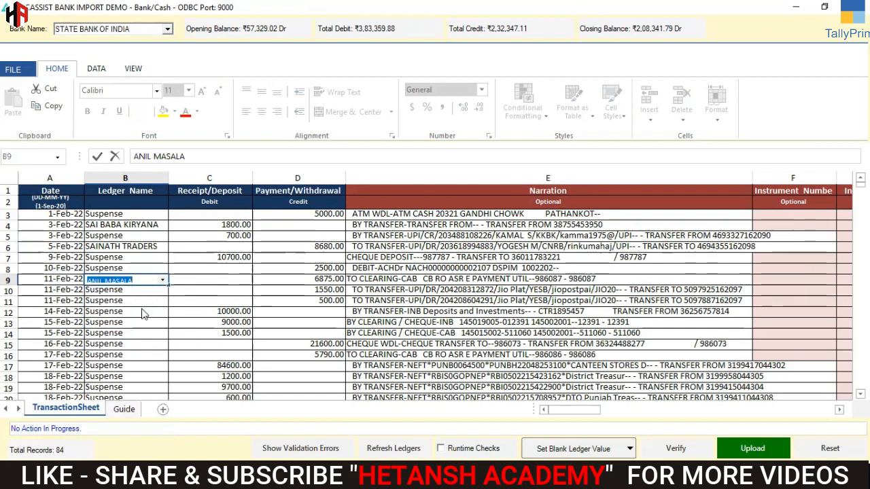
left_click(165, 315)
left_click(164, 314)
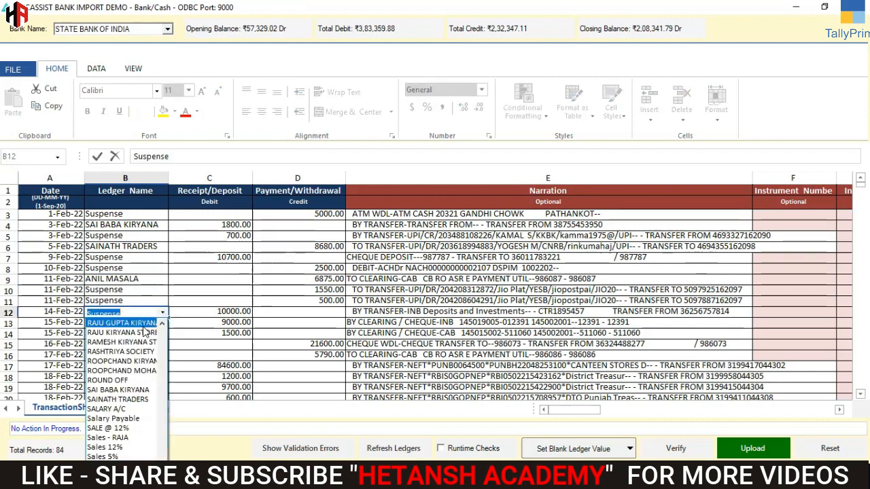
left_click(145, 324)
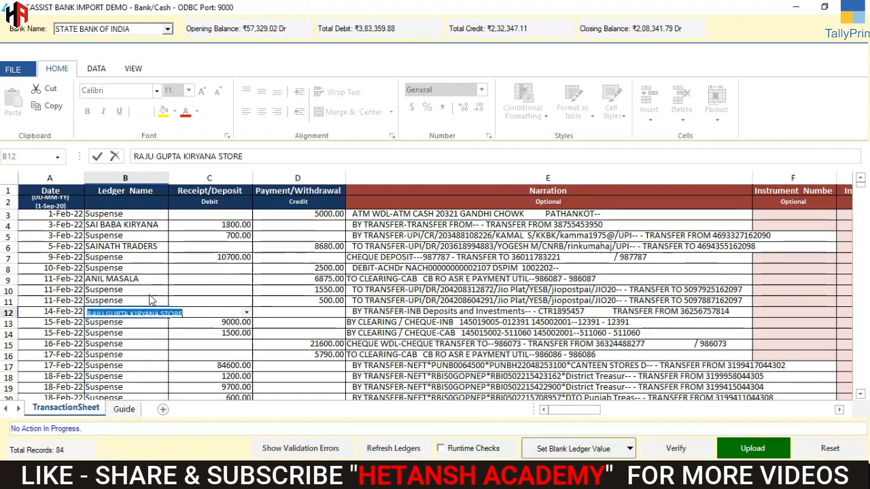
left_click(147, 343)
left_click_drag(168, 188, 204, 187)
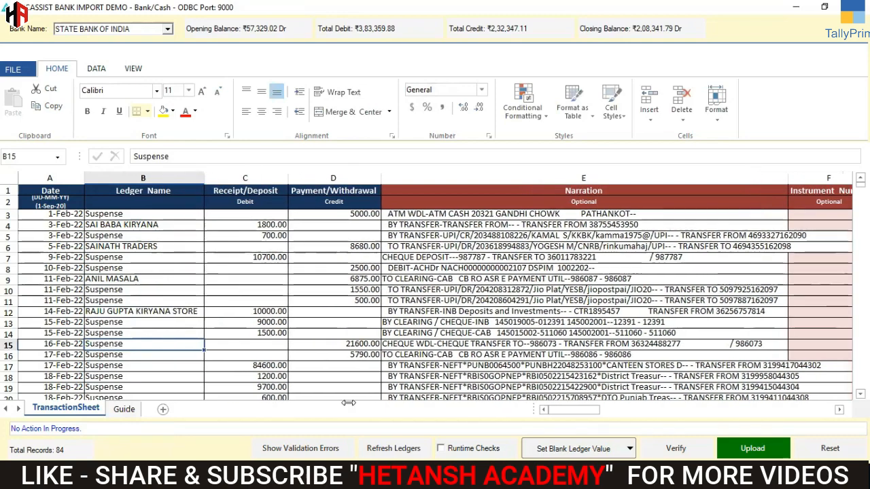
Step: Verify the transaction sheet and upload it to Tally without opening the generated result CSV
mouse_move(573, 407)
left_mouse_down()
mouse_move(619, 412)
mouse_move(580, 414)
left_mouse_up()
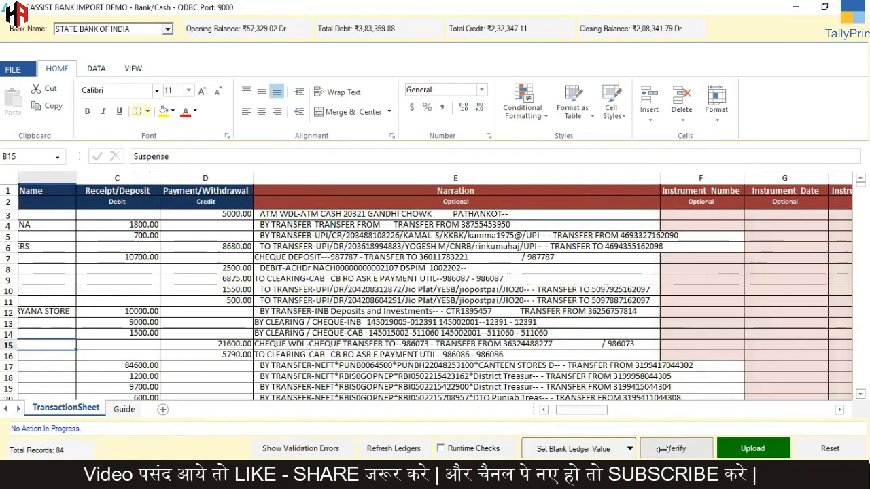
left_click(669, 449)
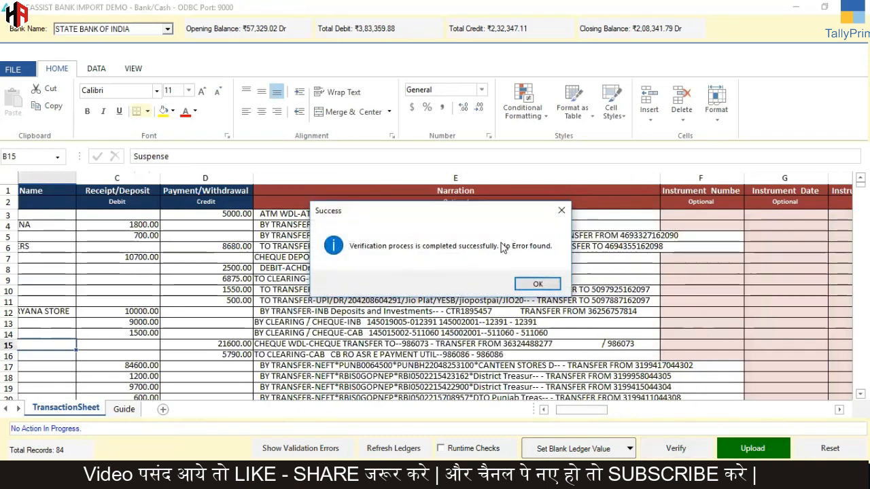
left_click(534, 284)
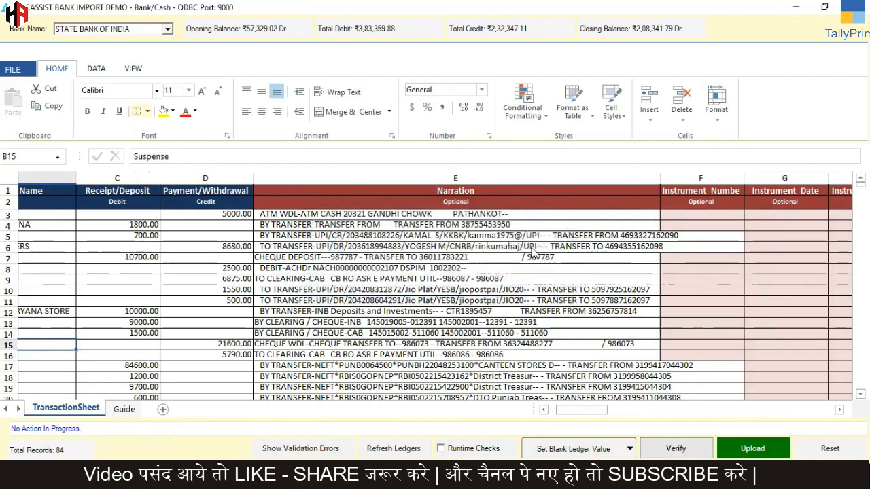
left_click(748, 449)
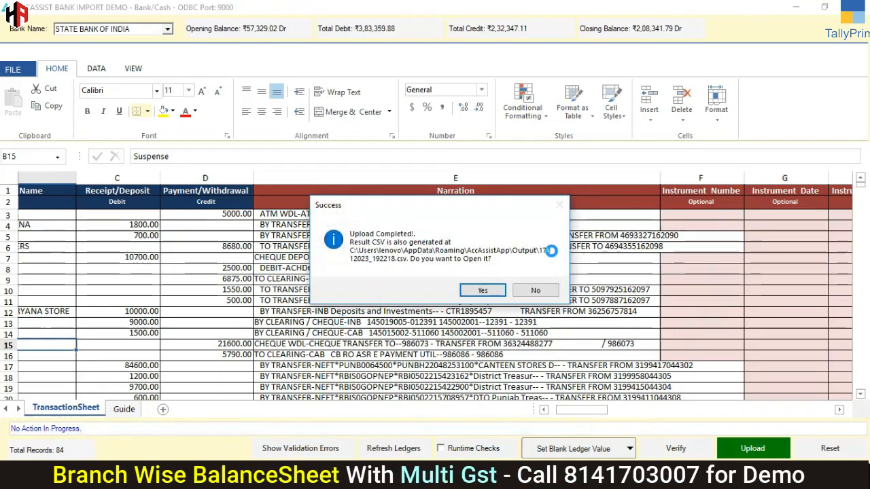
left_click(536, 290)
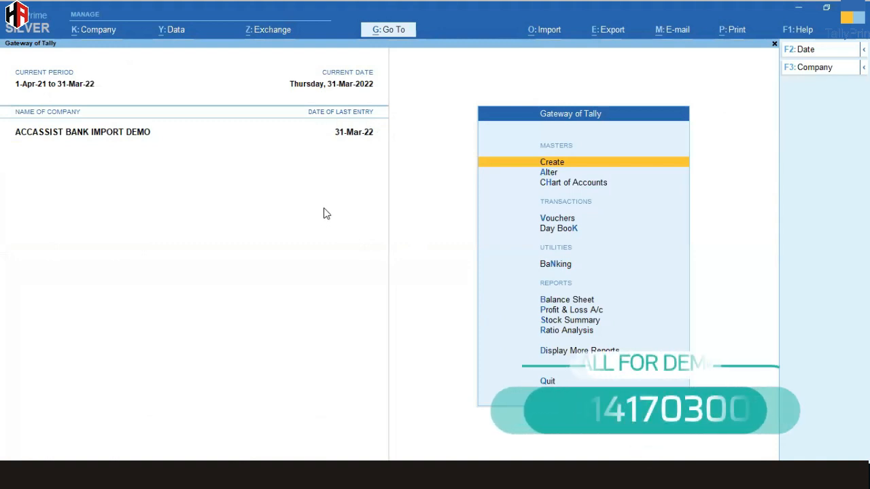
Step: In TallyPrime, open the STATE BANK OF INDIA bank book and show its February vouchers
key("Escape")
key("n")
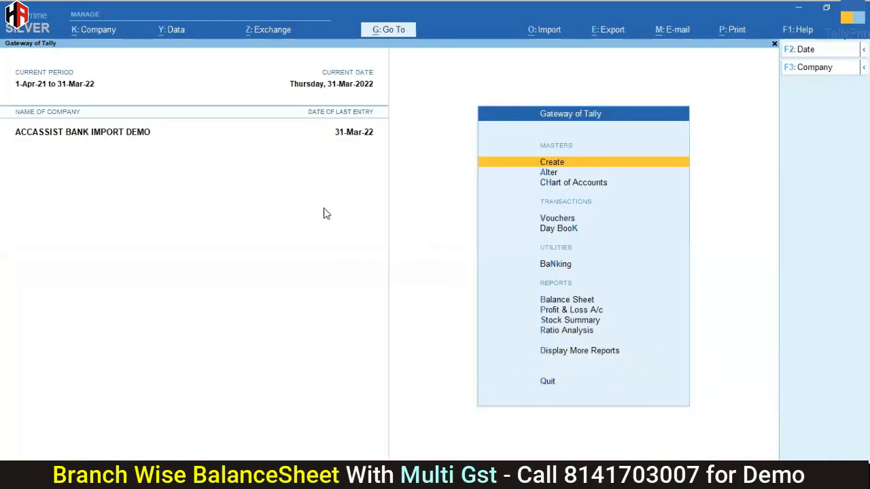
key("d")
key("a")
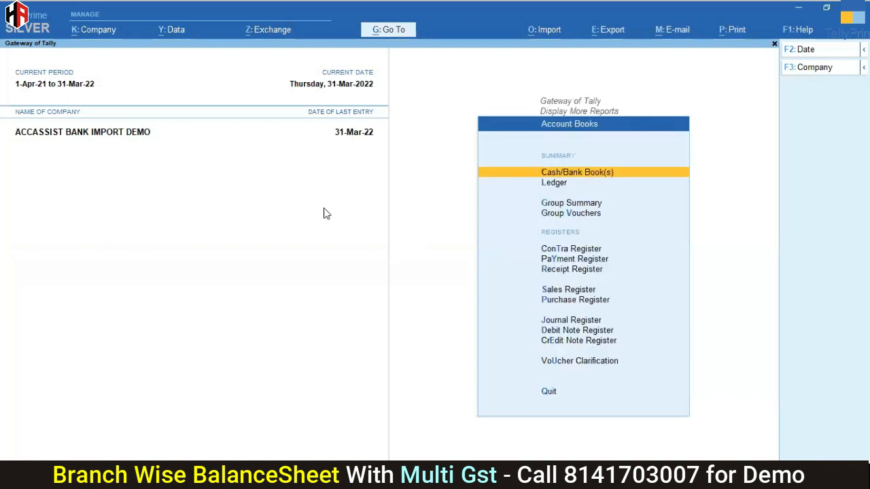
key("Return")
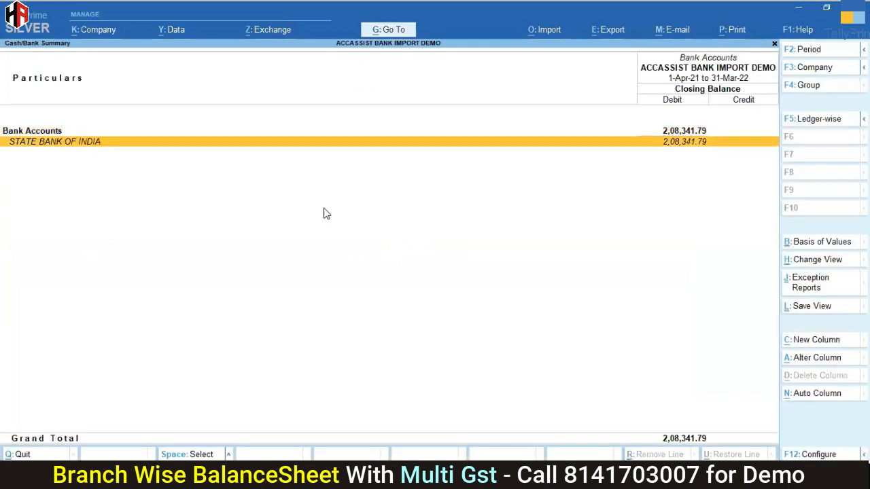
key("Return")
key("Up")
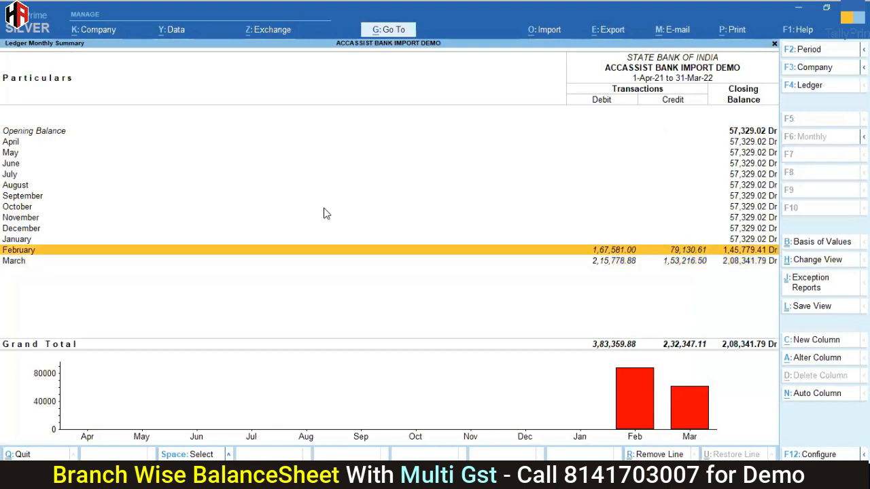
key("Return")
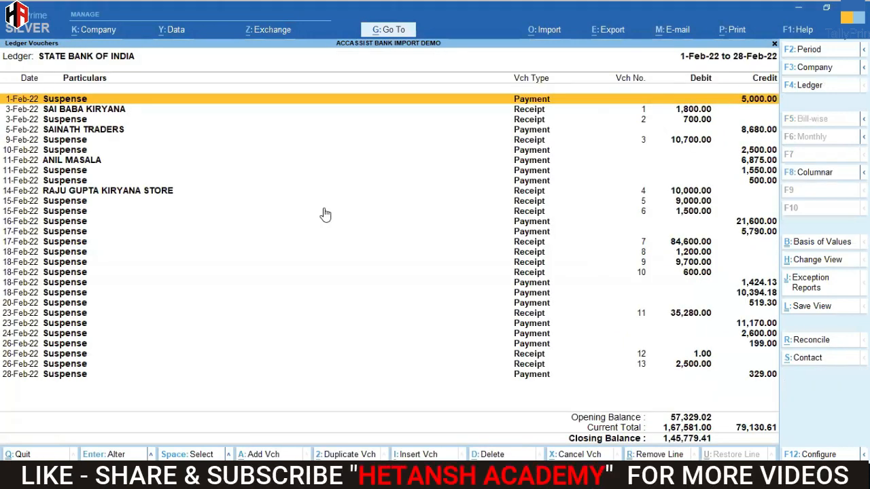
Step: Go through the imported February vouchers down to the 14-Feb-22 receipt, checking the assigned ledgers
key("Down")
key("Up")
key("Down")
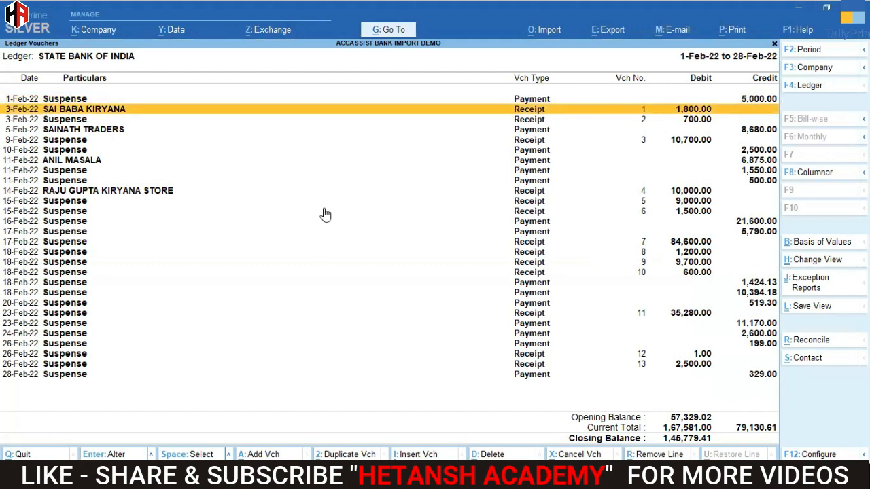
key("Down")
key("Down")
key("Down")
key("Down")
key("Down")
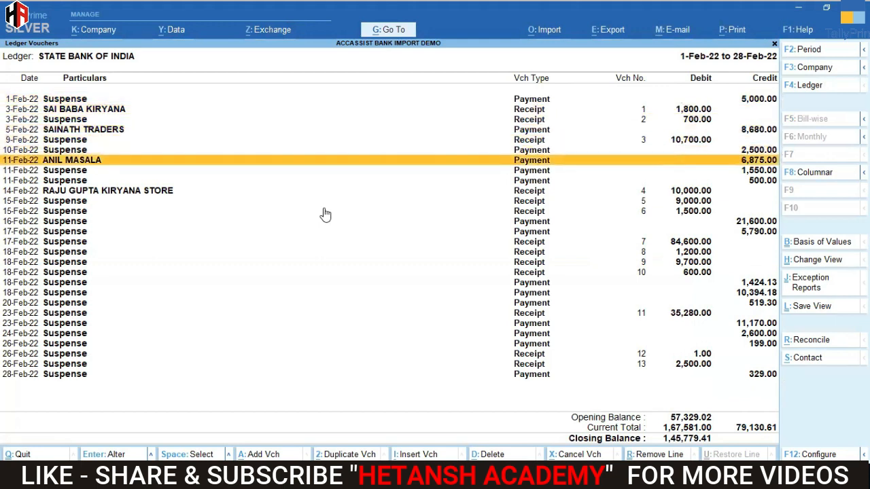
key("Down")
key("Down")
key("Down")
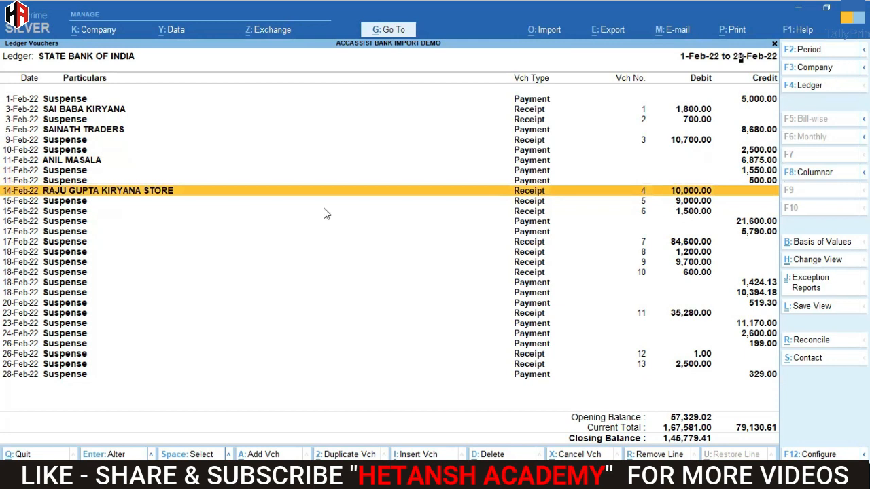
Step: View the details and narration of the RAJU GUPTA KIRYANA STORE receipt, then return to the February voucher list
key("Return")
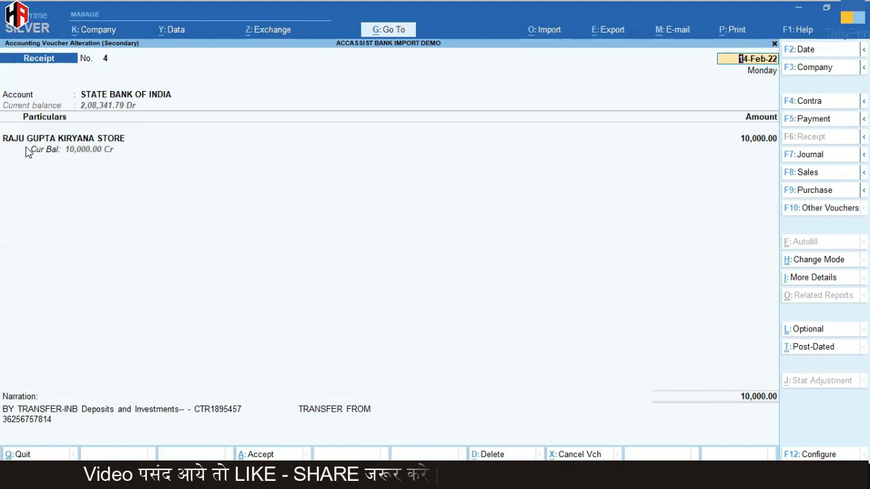
key("Escape")
key("Return")
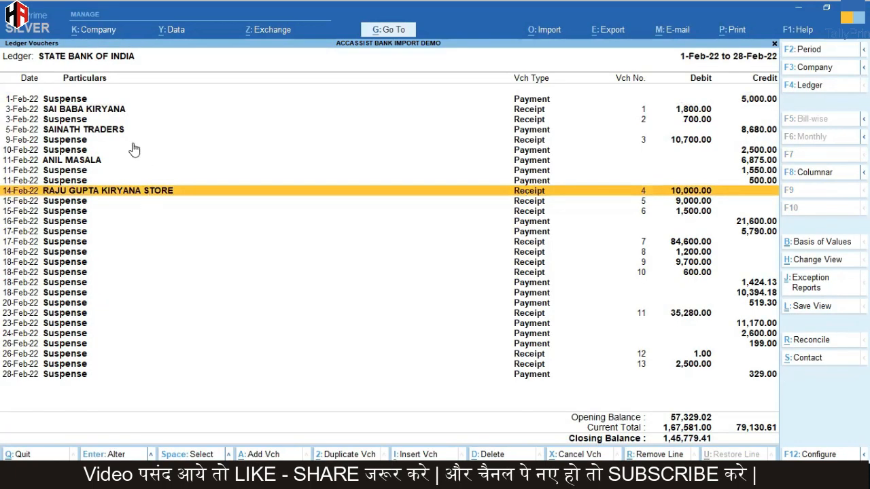
left_click(134, 150)
key("Down")
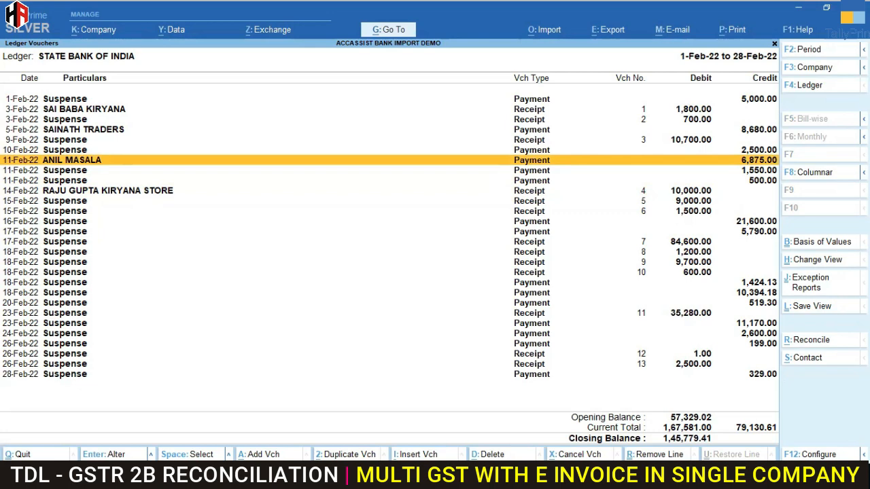
Step: Open the bank ledger's March vouchers from the monthly summary and review them through to 31-Mar-22
left_click(425, 478)
left_click(401, 212)
key("Escape")
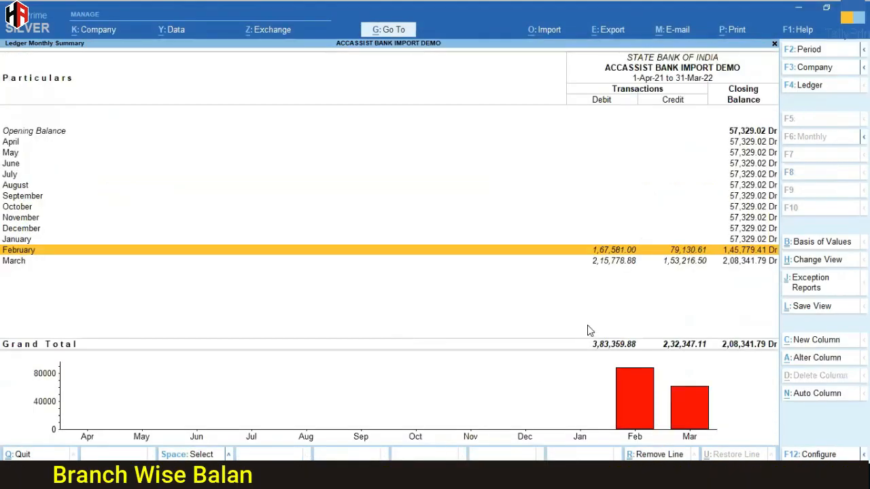
scroll(591, 329, "down", 1)
left_click(625, 263)
scroll(643, 231, "down", 4)
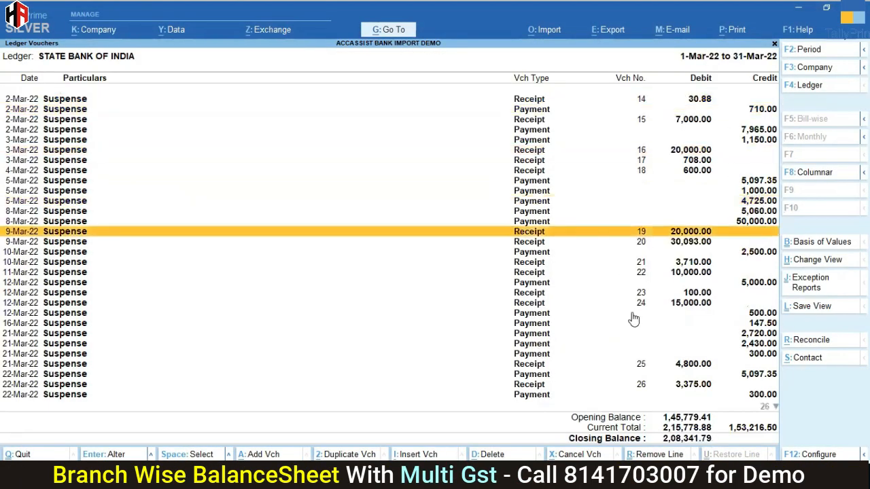
scroll(632, 319, "down", 14)
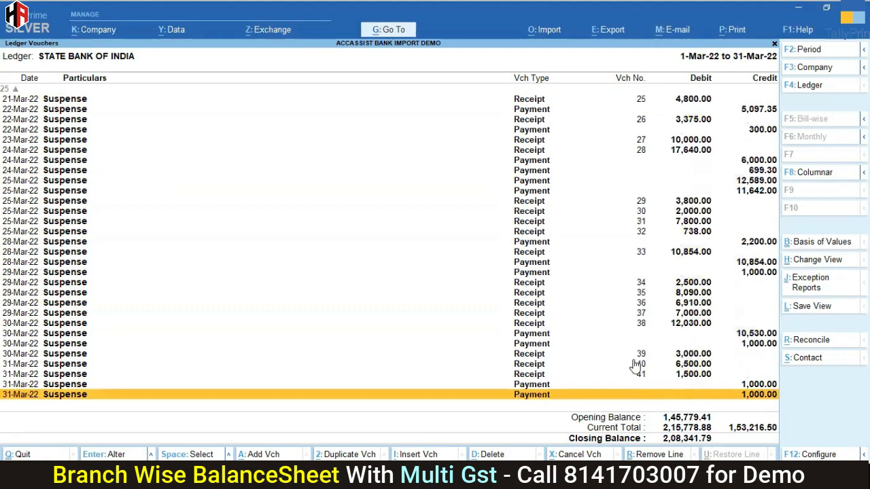
Step: Close the uploaded Bank/Cash transaction sheet and switch to AccAssist's main window
mouse_move(425, 478)
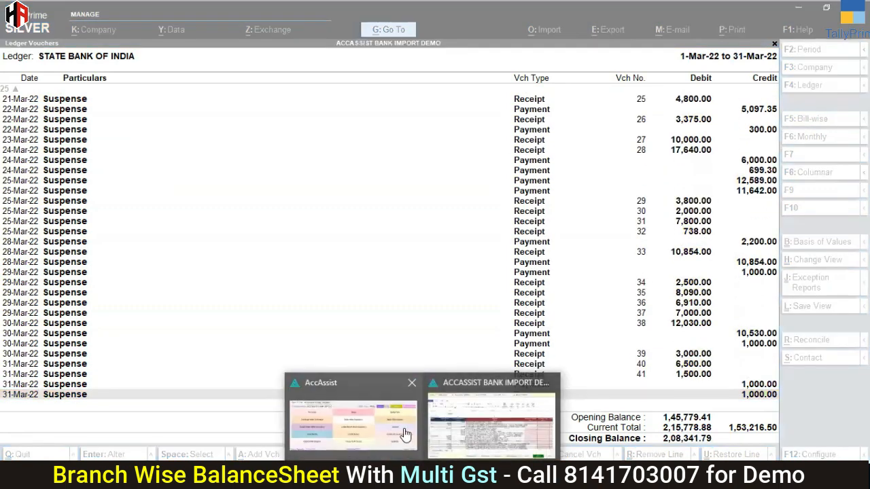
left_click(549, 386)
left_click(451, 425)
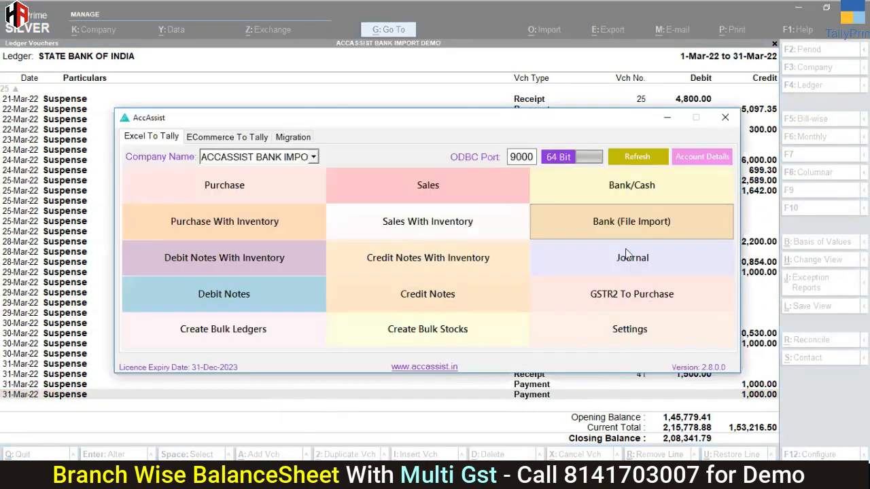
Step: Try Bank (File Import) with Upload All Data off and From Transaction Date 11-Jan-2023, then close it without loading a file
left_click(646, 230)
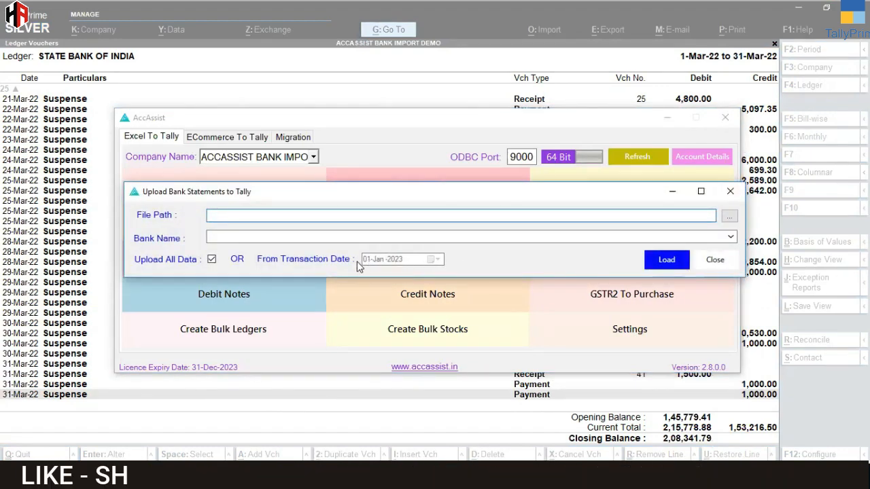
left_click(212, 259)
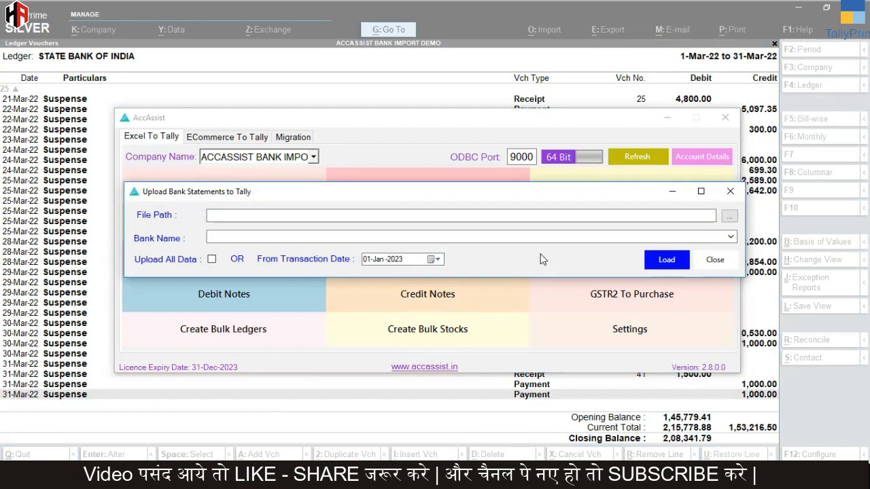
left_click(437, 260)
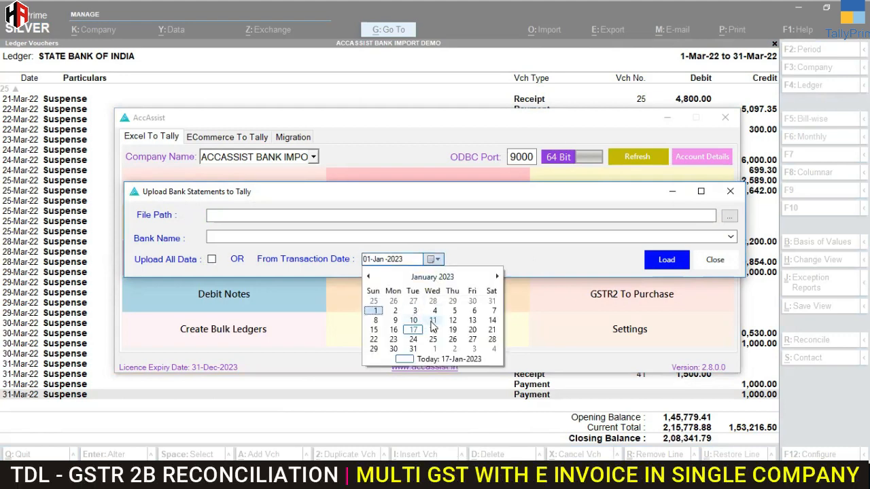
left_click(433, 320)
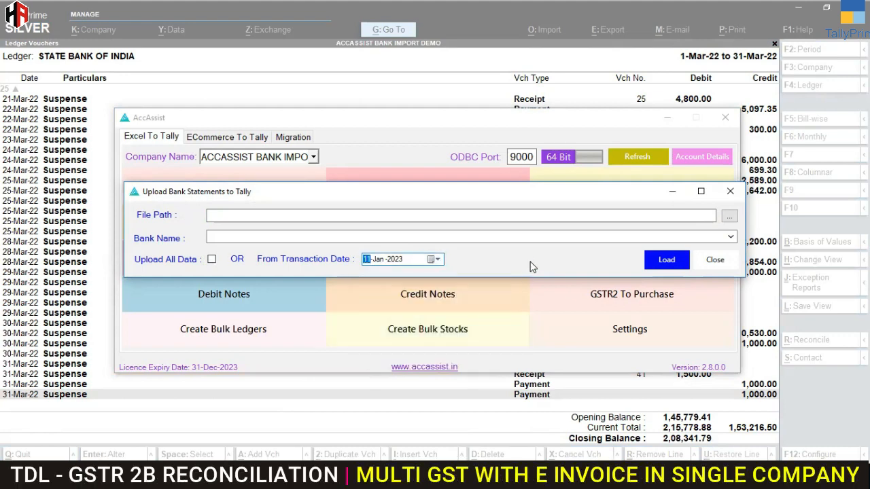
left_click(723, 265)
left_click(725, 117)
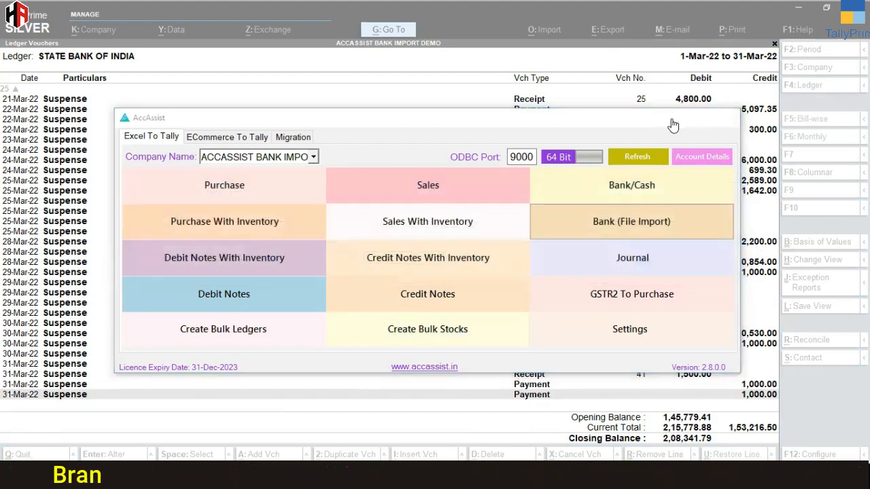